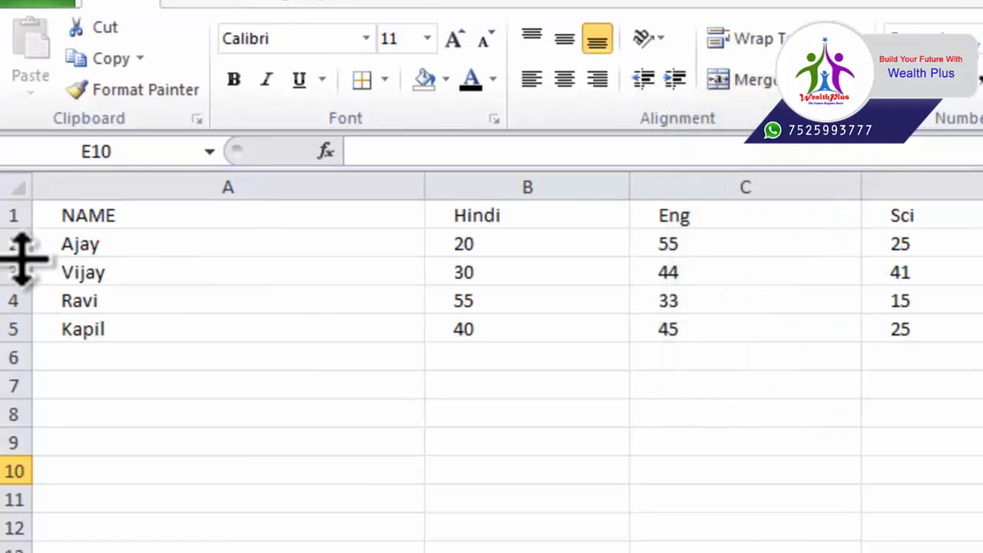
Stretch row 2, then give rows 1–5 (A1:D5) an exact row height of 25
left_click_drag(21, 258, 17, 381)
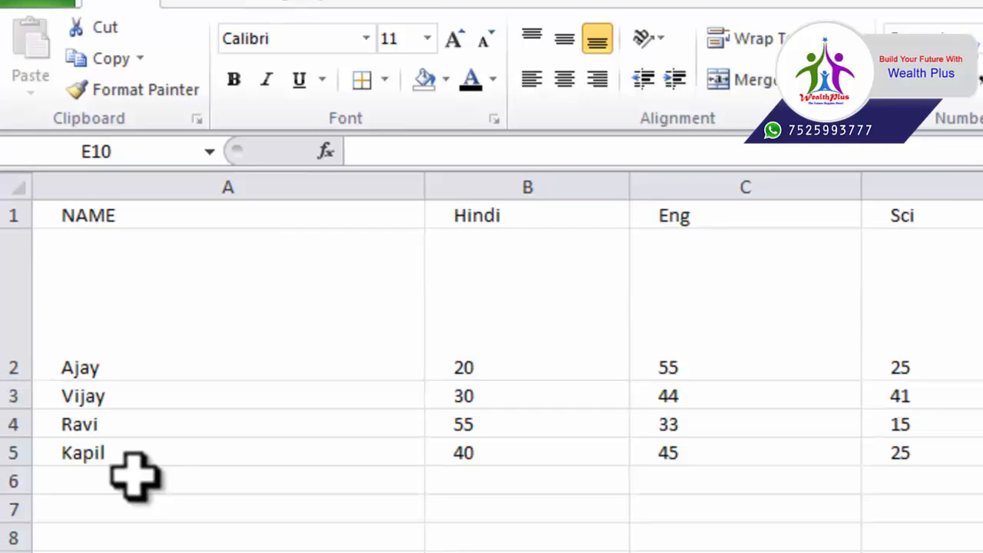
left_click_drag(103, 248, 974, 461)
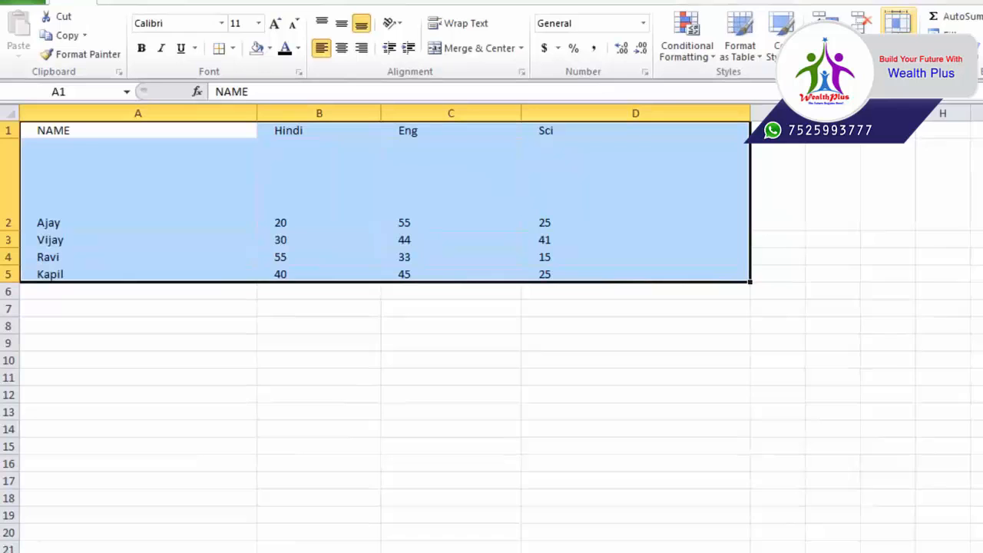
left_click(897, 27)
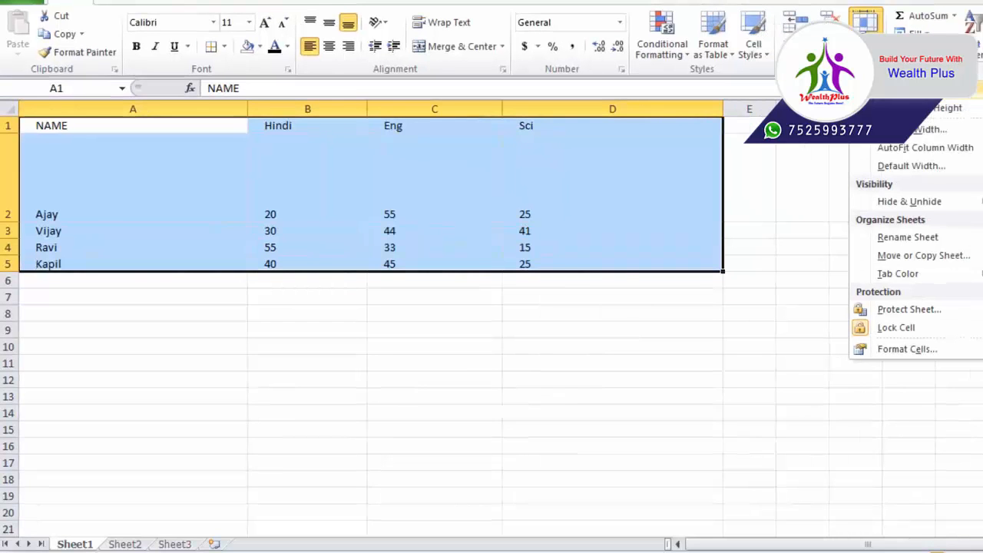
left_click(914, 107)
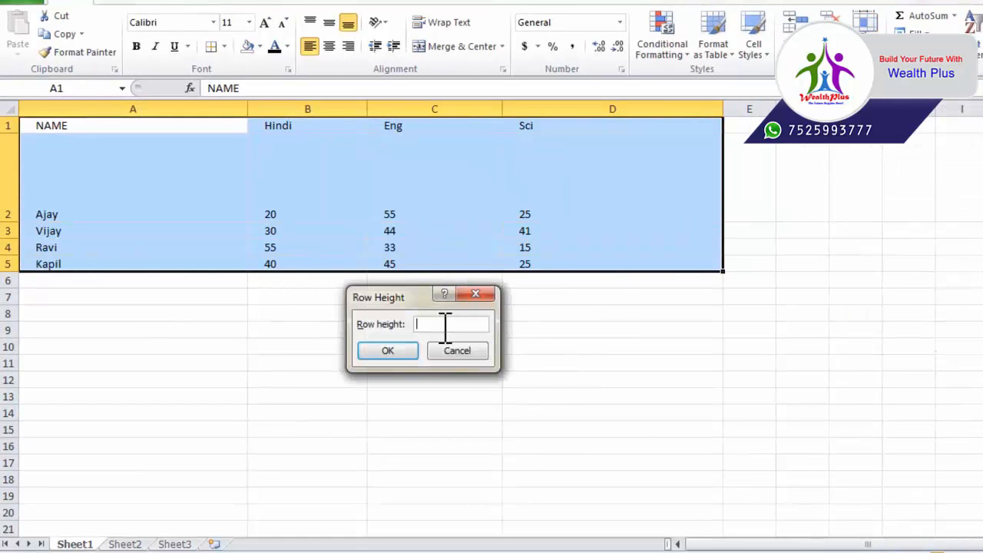
key("Return")
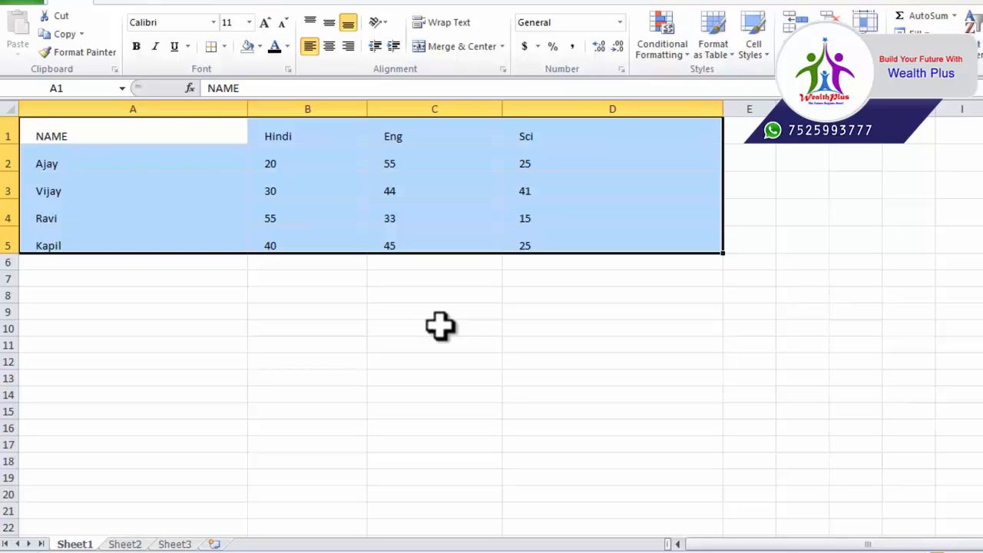
Undo the uniform 25-point row height and select row 2 of the table
key("ctrl+z")
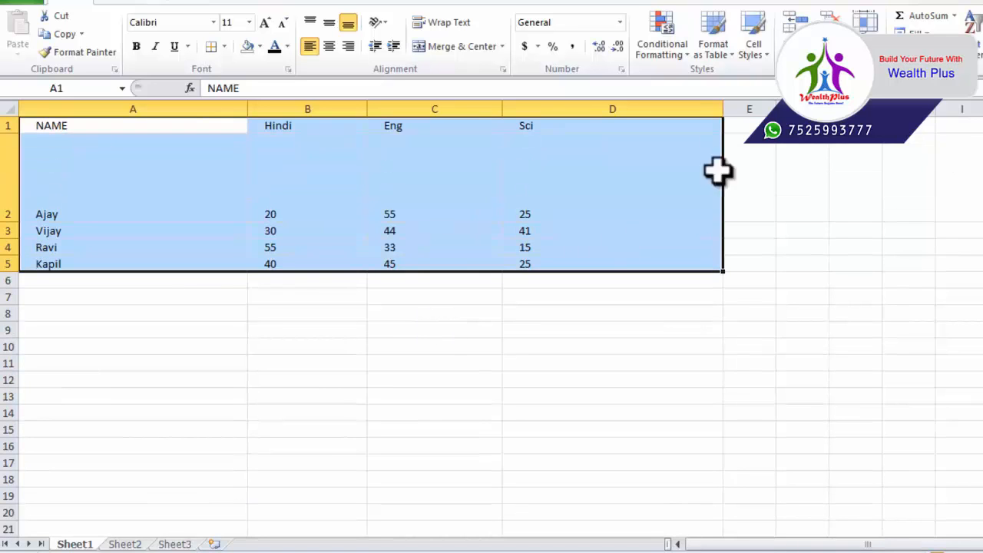
left_click(864, 22)
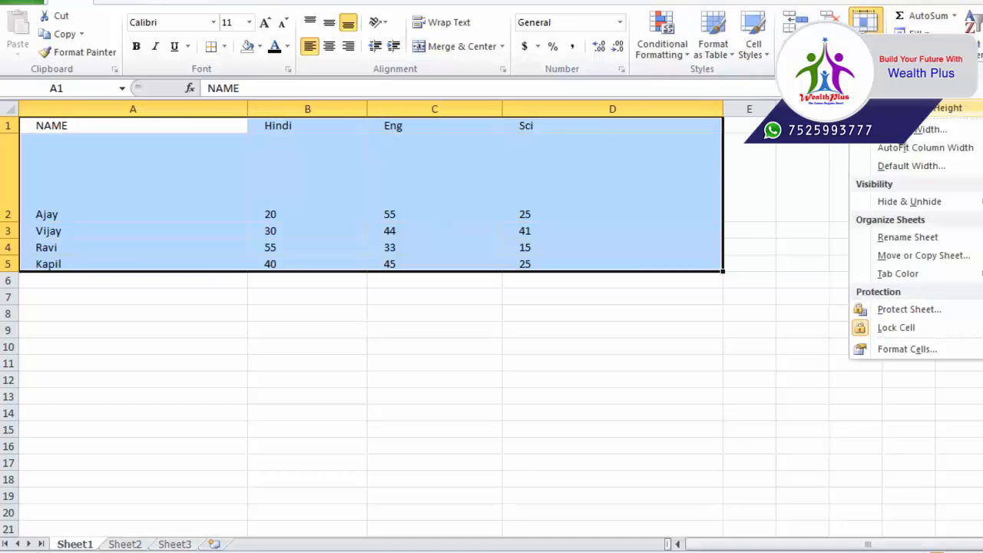
left_click(296, 274)
left_click(211, 197)
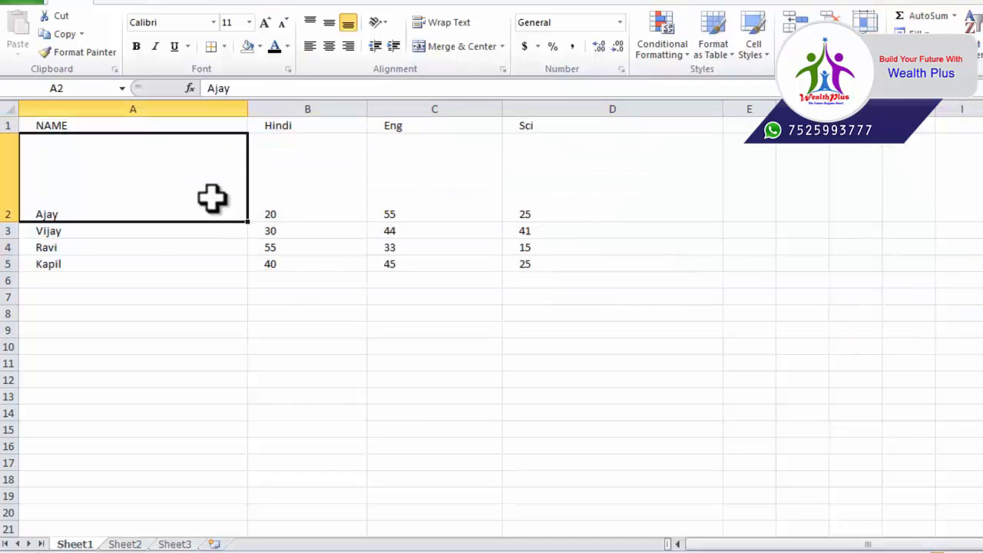
left_click_drag(144, 177, 538, 192)
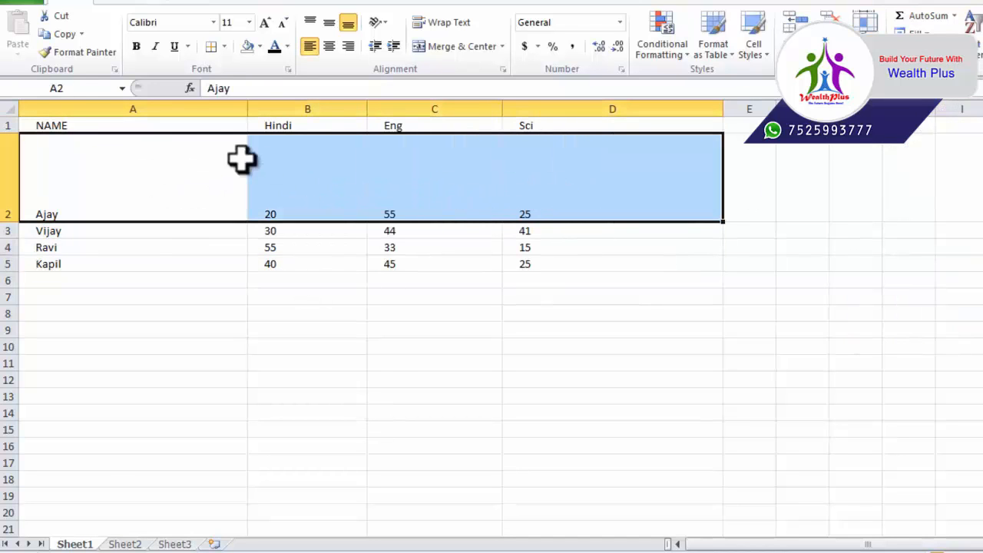
AutoFit the row heights of the whole marks table A1:D5
left_click(142, 128)
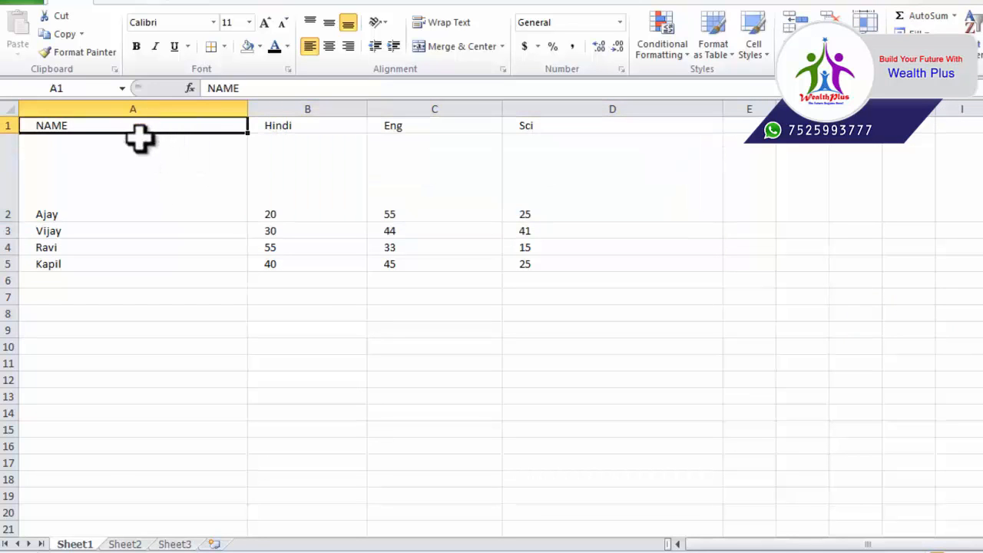
left_click_drag(138, 128, 531, 259)
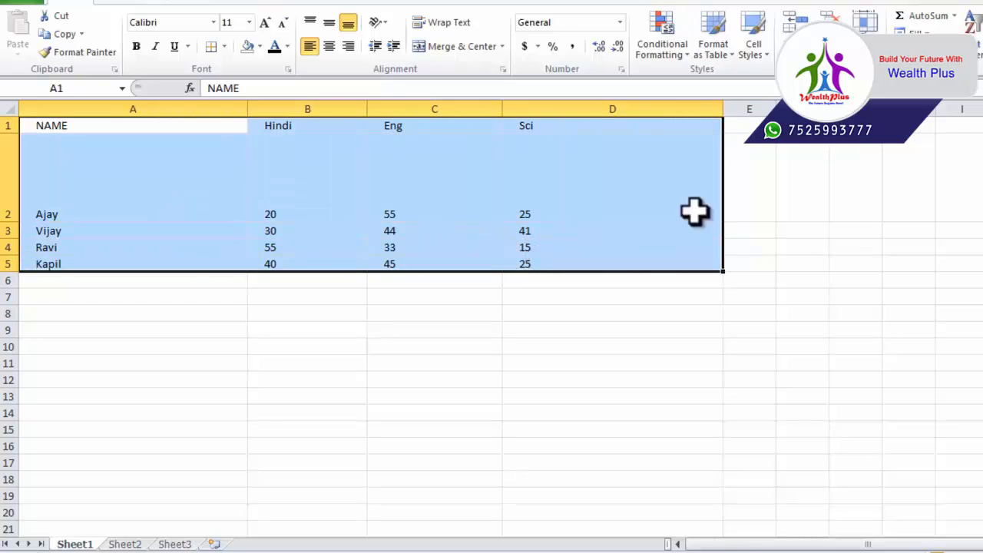
left_click(866, 43)
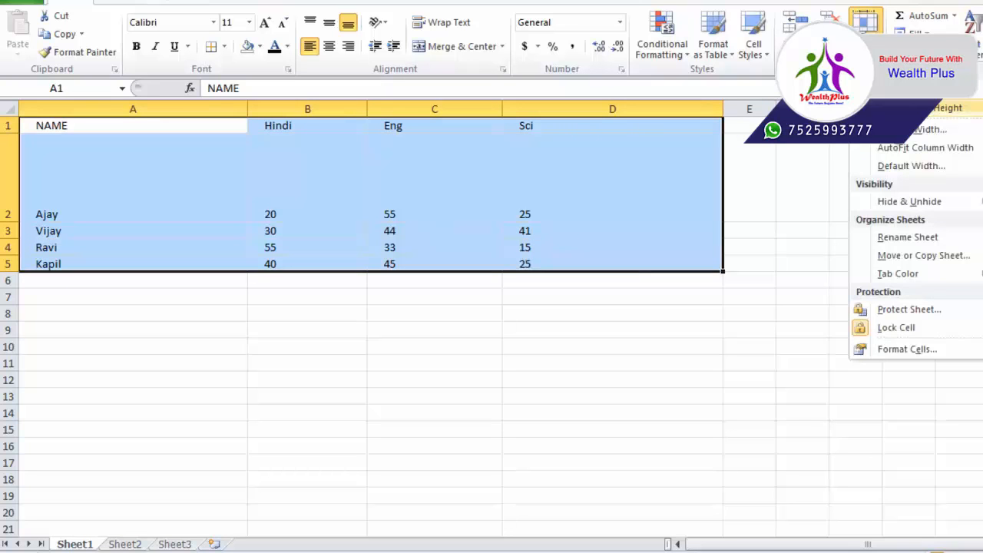
left_click(921, 107)
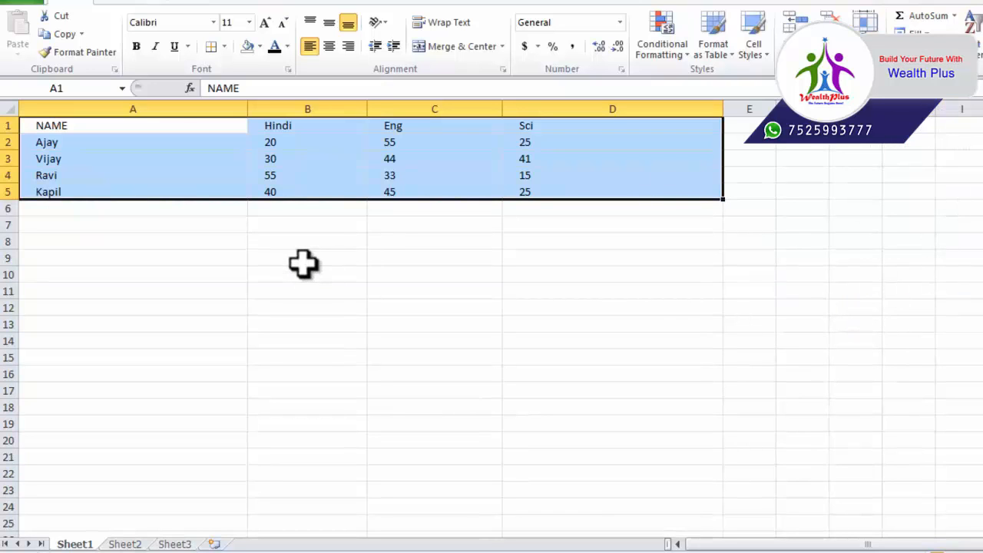
left_click(866, 23)
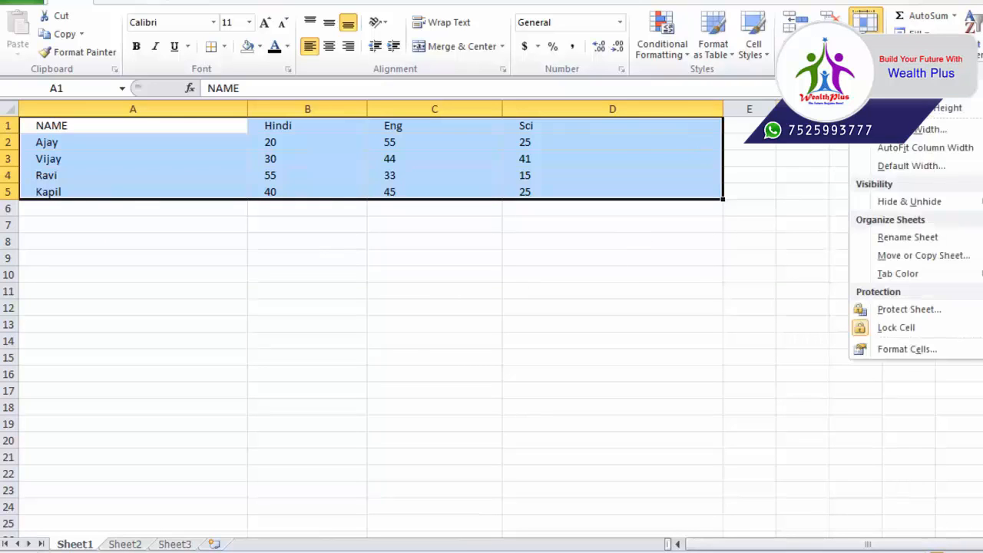
left_click(910, 131)
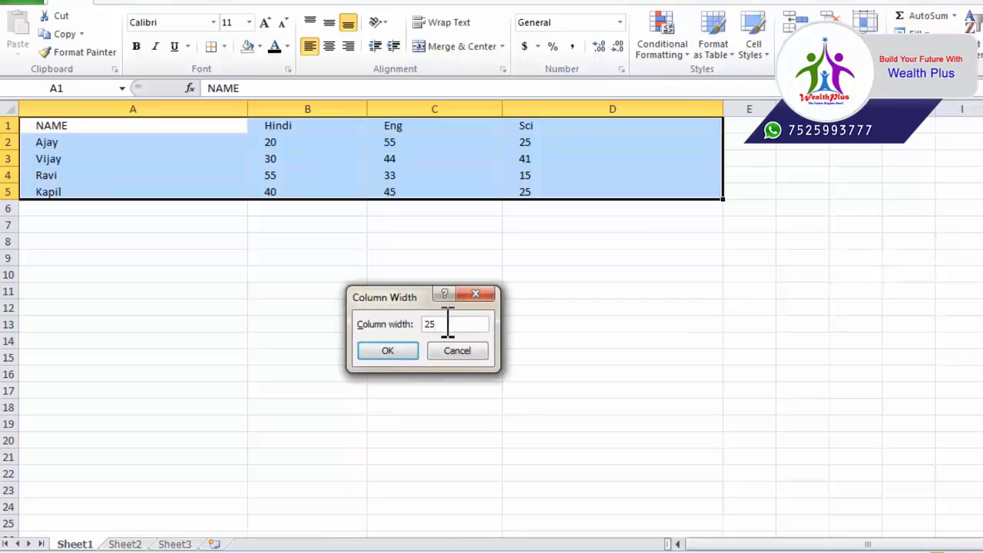
key("Return")
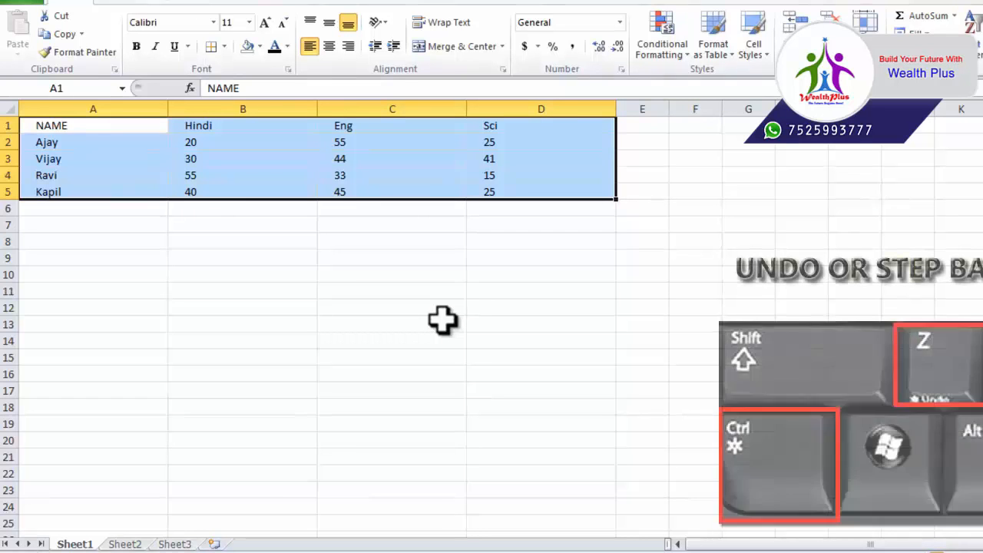
key("ctrl+z")
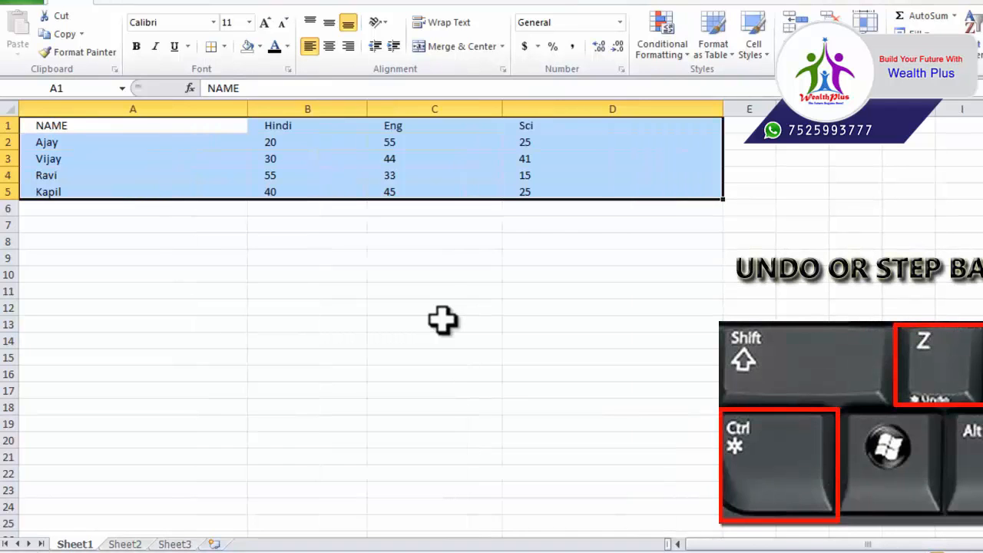
left_click(865, 21)
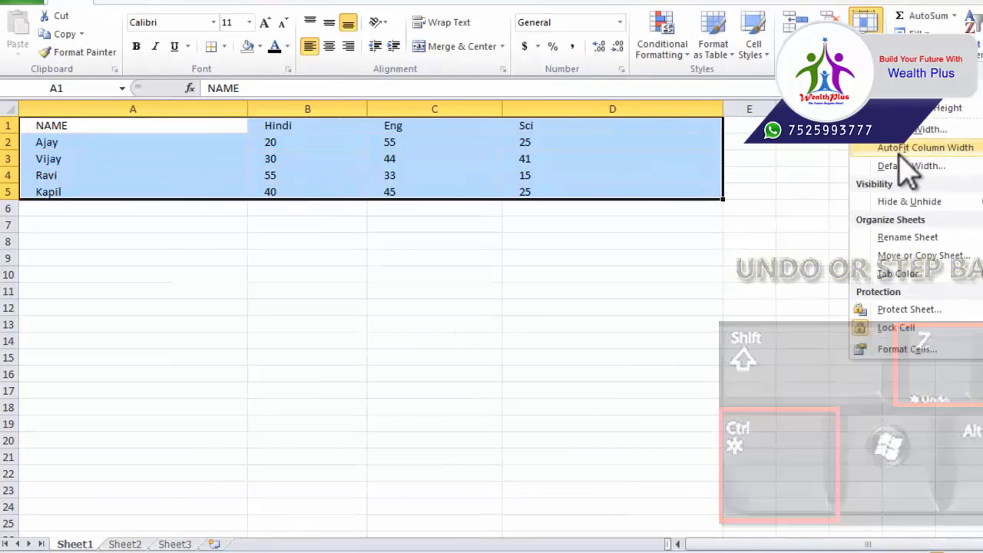
left_click(905, 149)
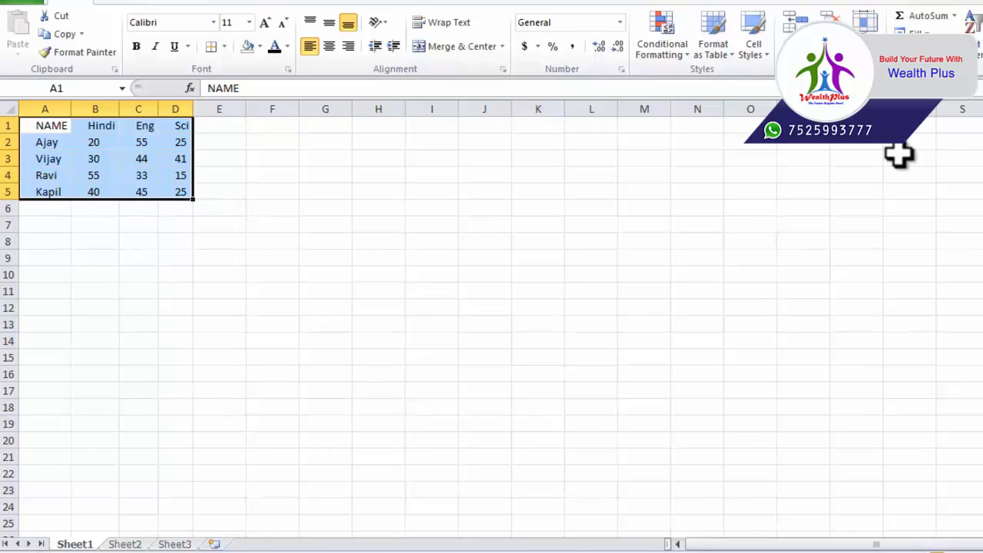
key("ctrl+z")
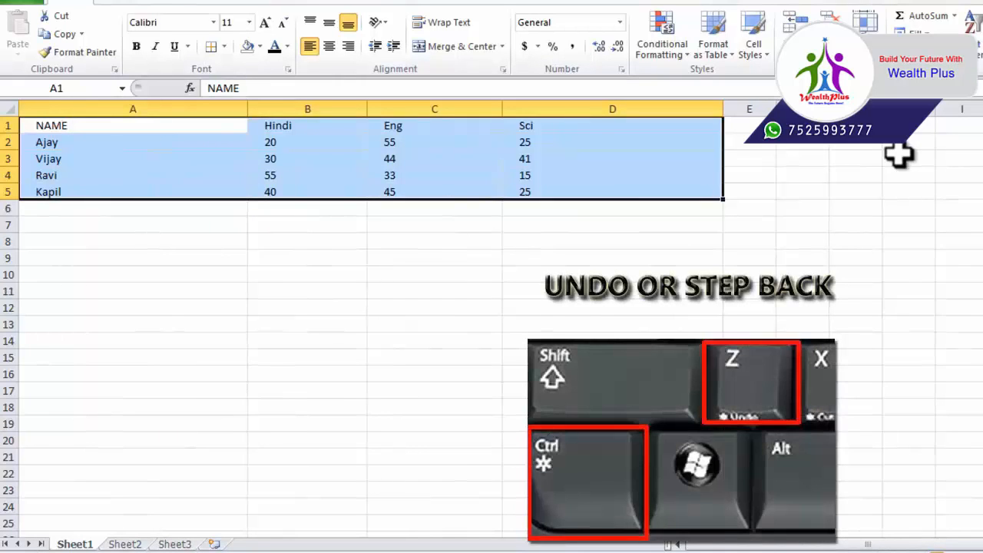
left_click(864, 21)
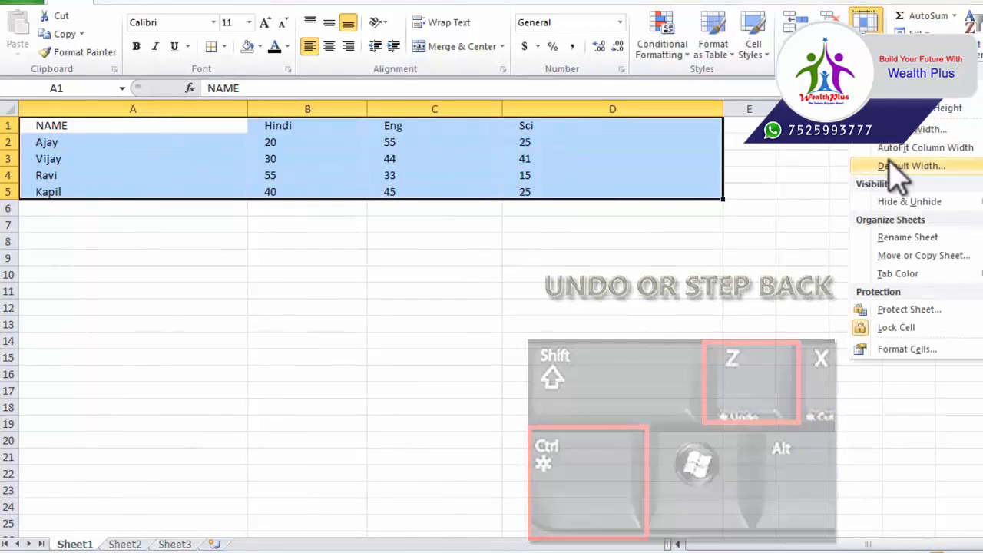
left_click(893, 166)
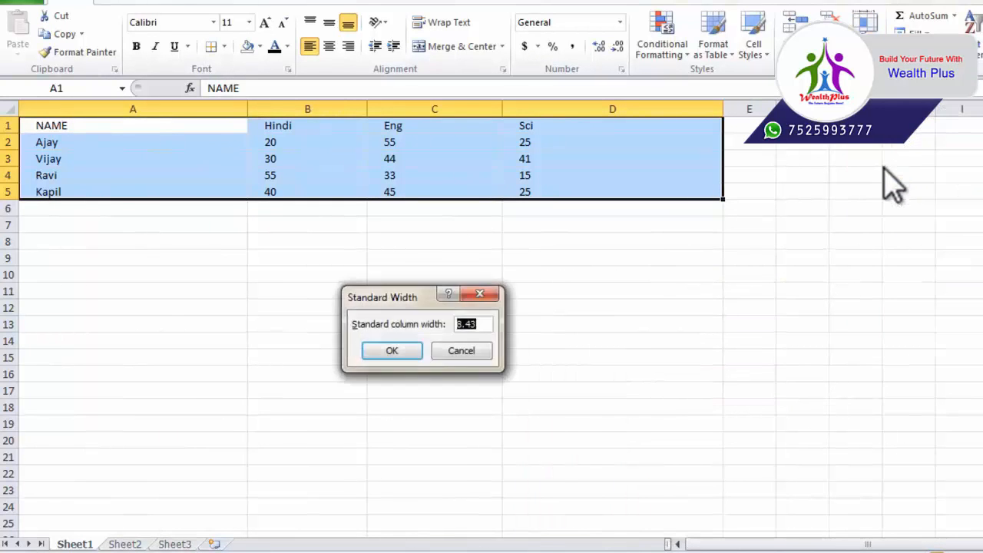
left_click_drag(399, 301, 728, 299)
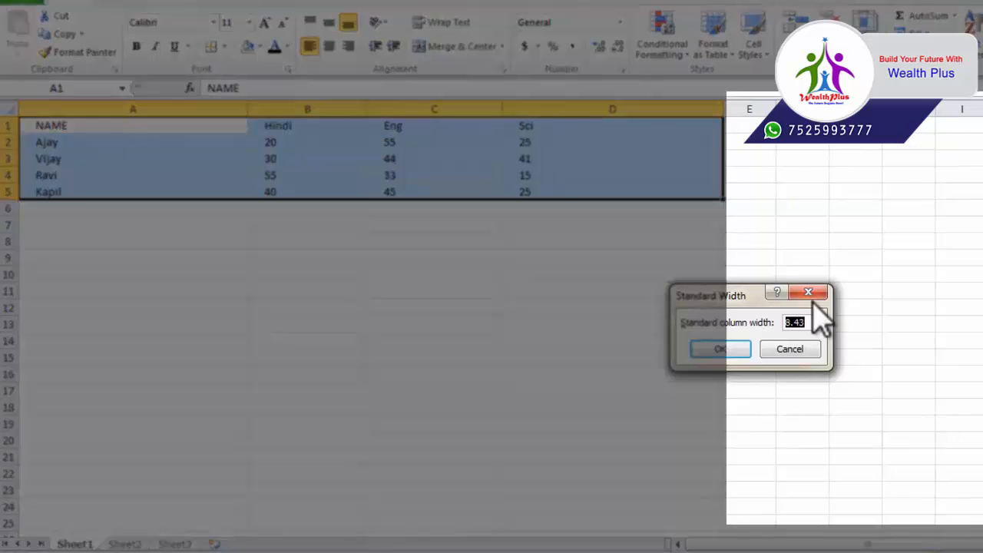
type("40")
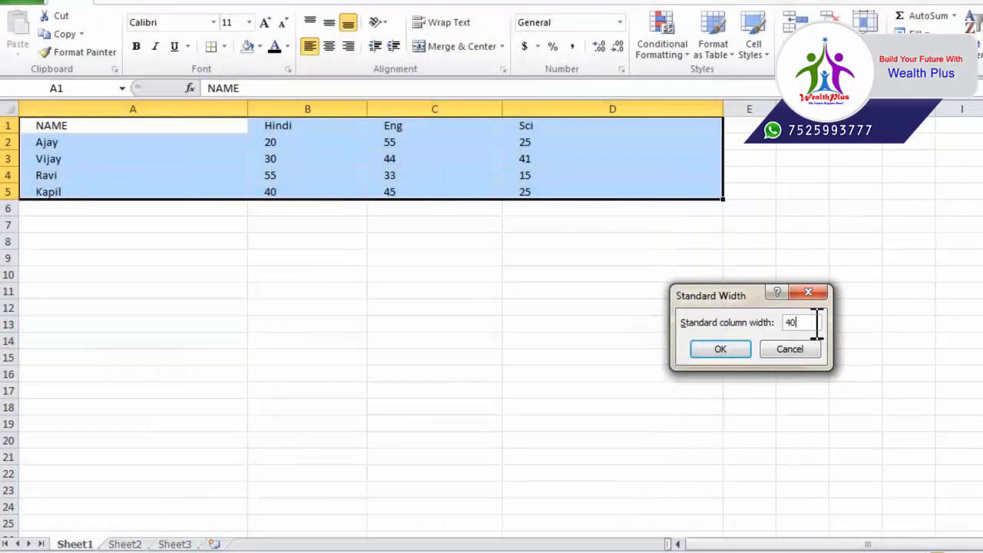
key("Return")
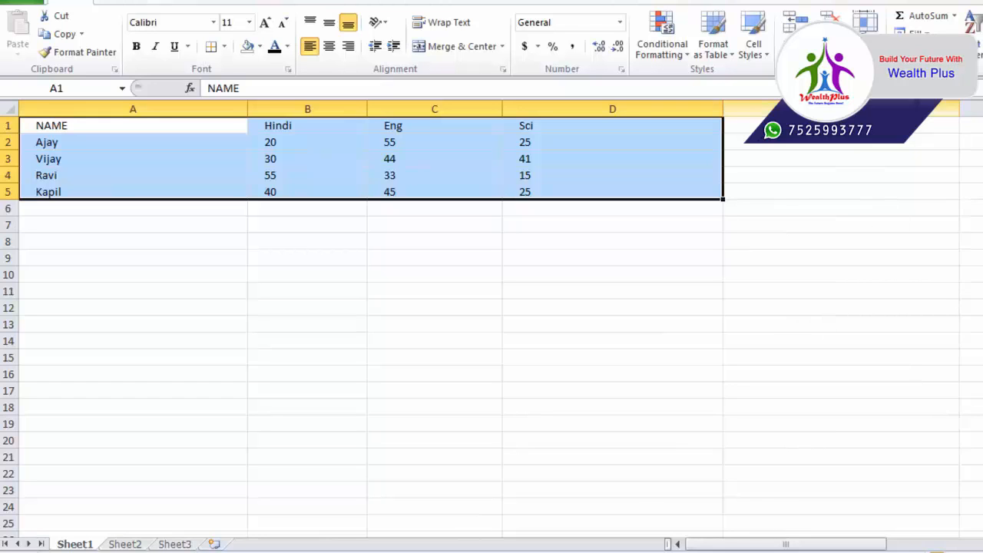
left_click(841, 109)
left_click(971, 109)
left_click(906, 109)
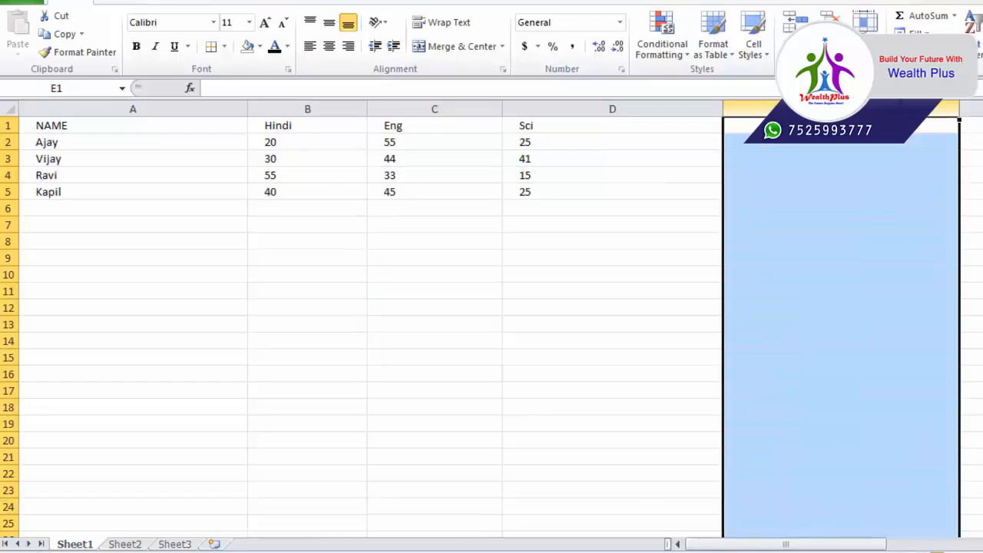
left_click(971, 109)
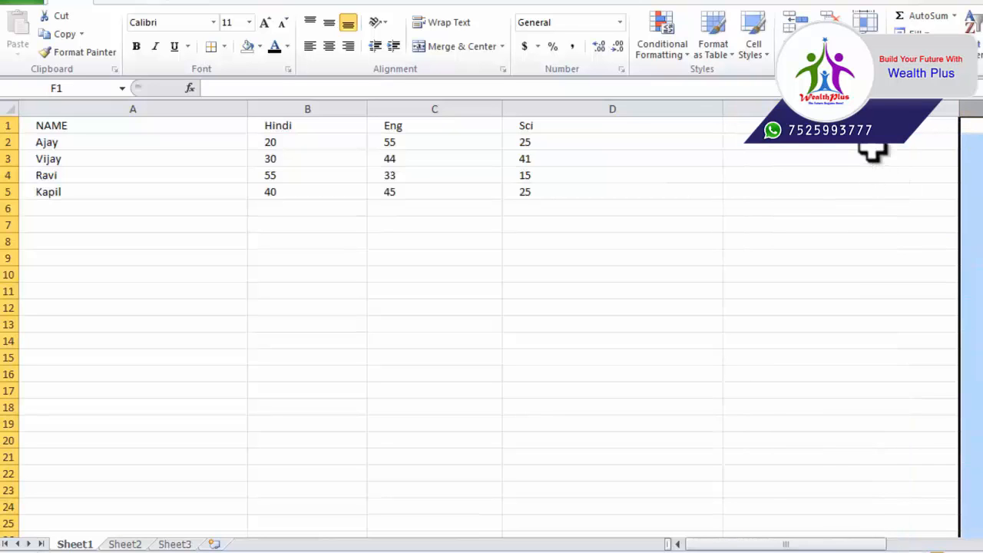
left_click(860, 177)
left_click(866, 23)
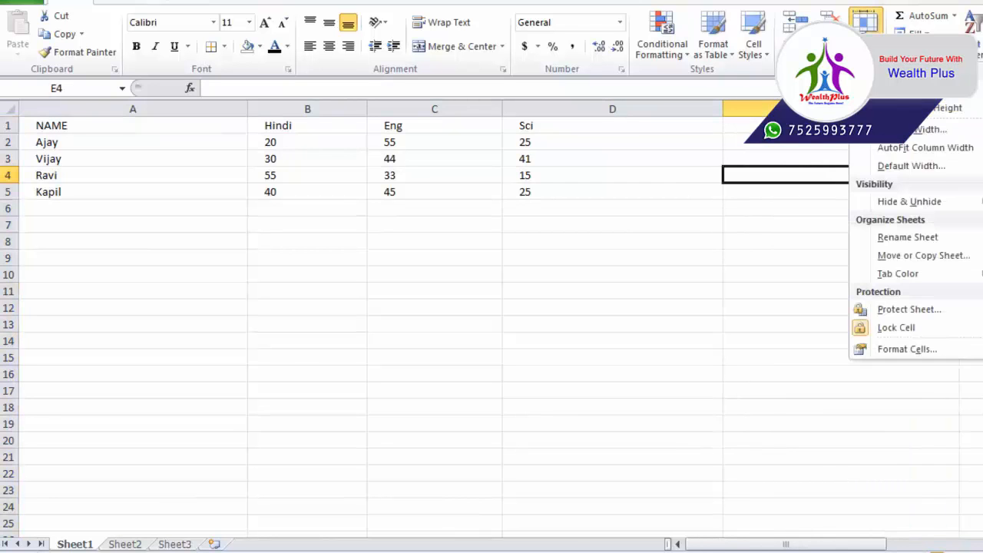
left_click(911, 167)
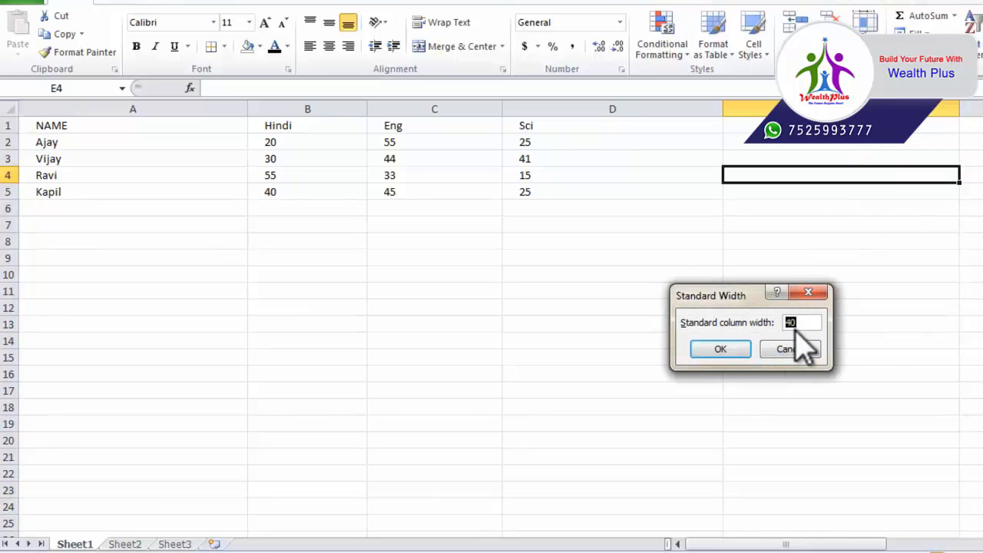
key("Return")
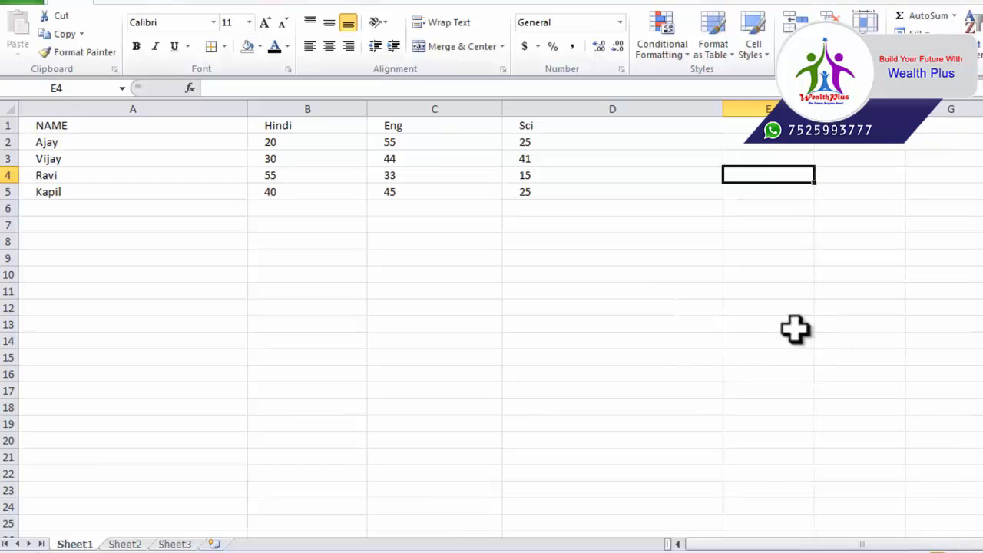
left_click(802, 254)
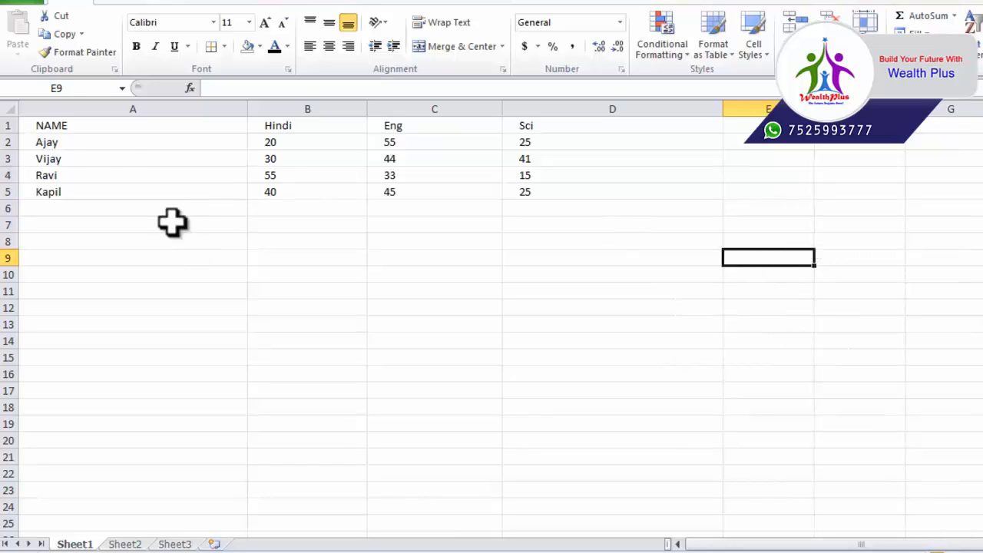
Hide rows 3–4 (Vijay and Ravi), then unhide them again
left_click_drag(100, 159, 507, 175)
left_click(865, 21)
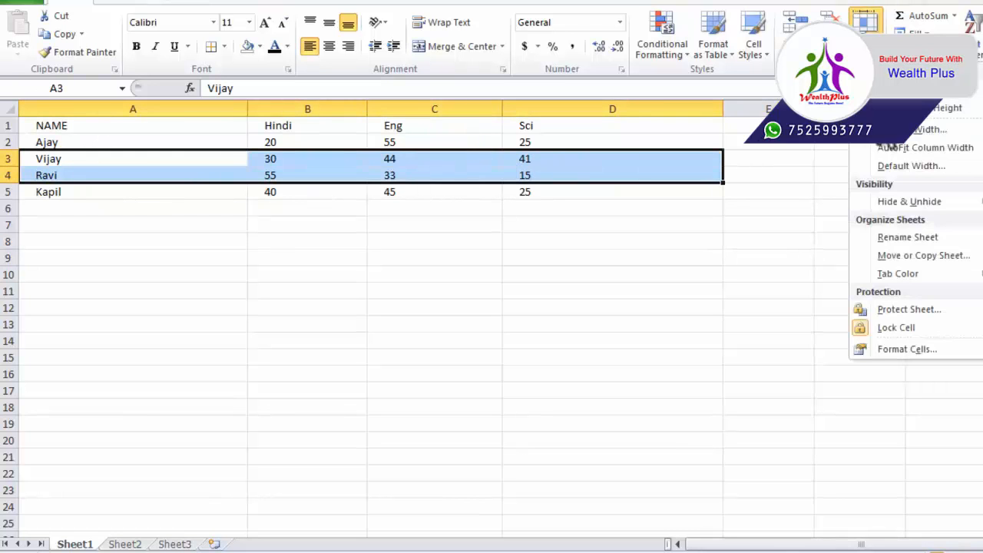
mouse_move(910, 206)
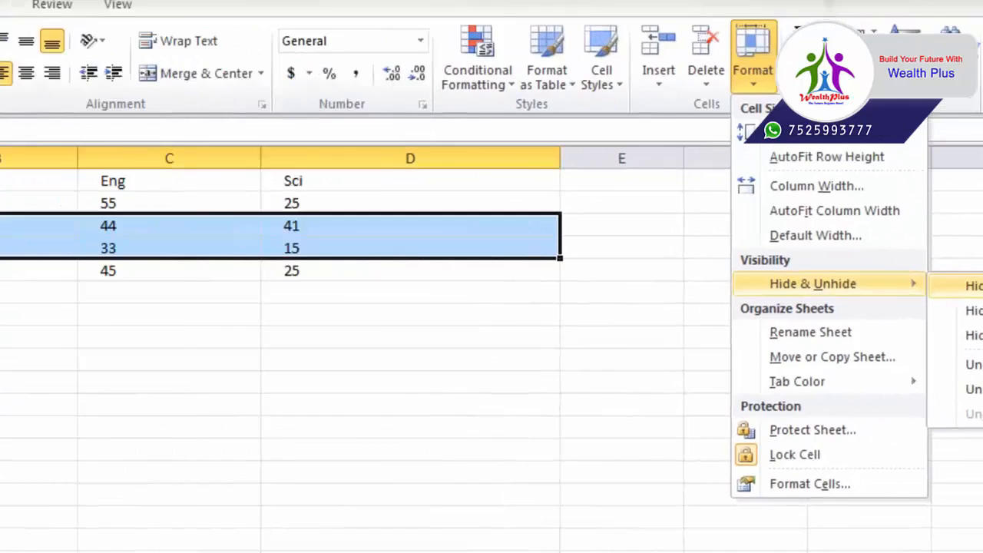
left_click(971, 285)
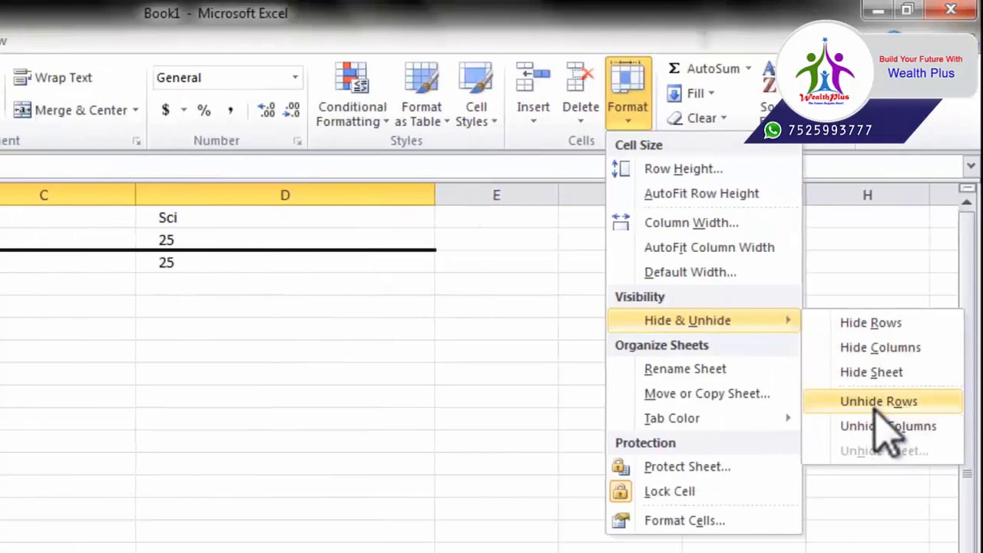
left_click(880, 404)
Hide the Hindi and Eng columns B–C, then unhide them
left_click(827, 284)
left_click_drag(468, 222, 580, 299)
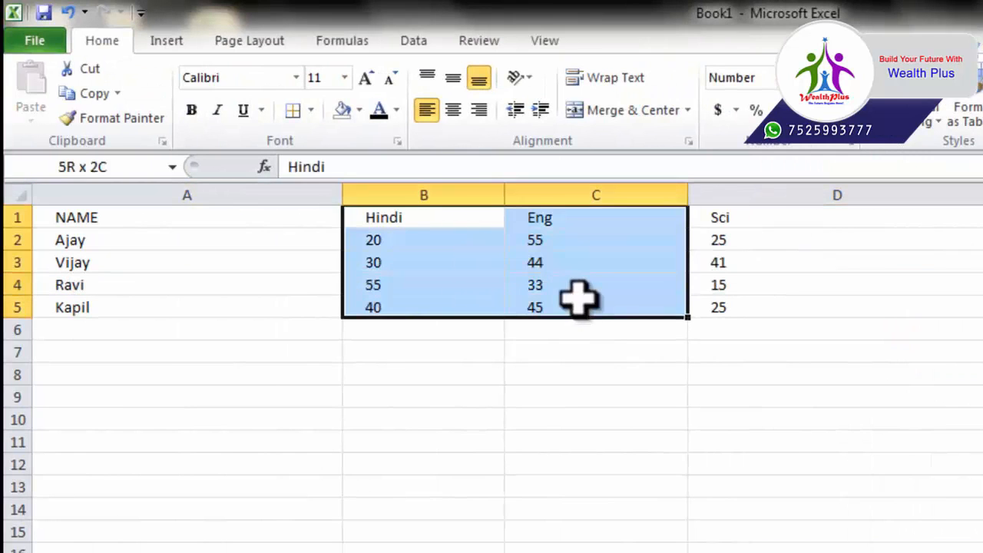
left_click(929, 80)
mouse_move(781, 229)
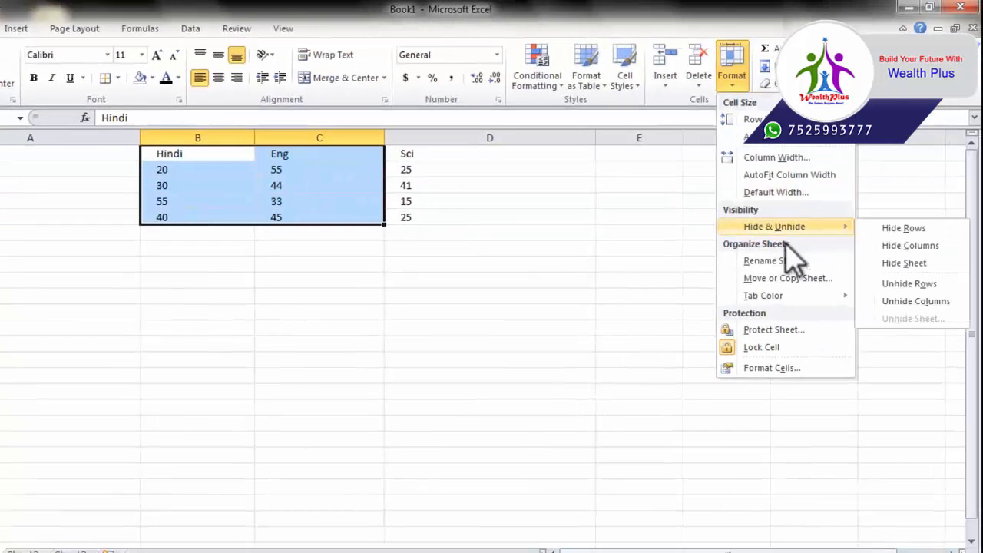
left_click(916, 247)
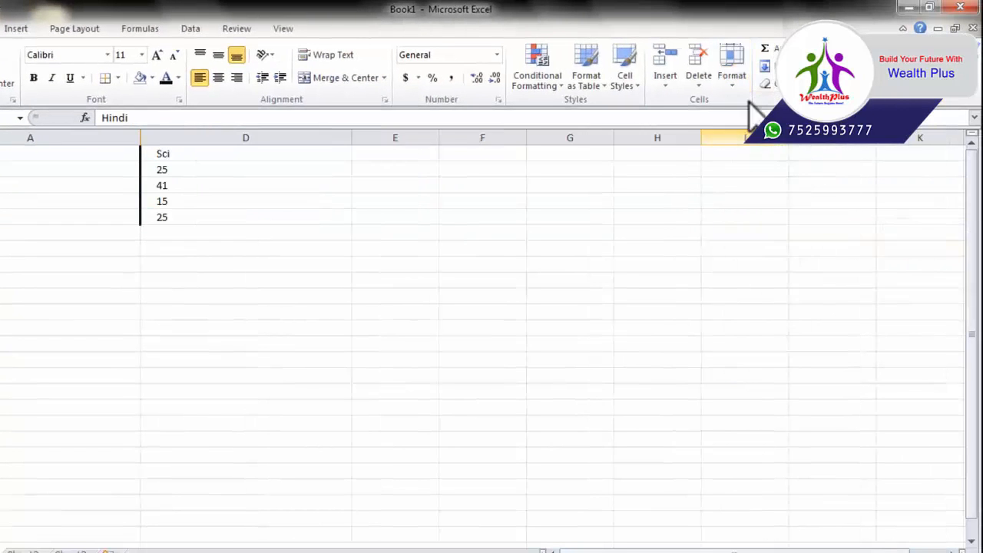
left_click(733, 77)
mouse_move(809, 228)
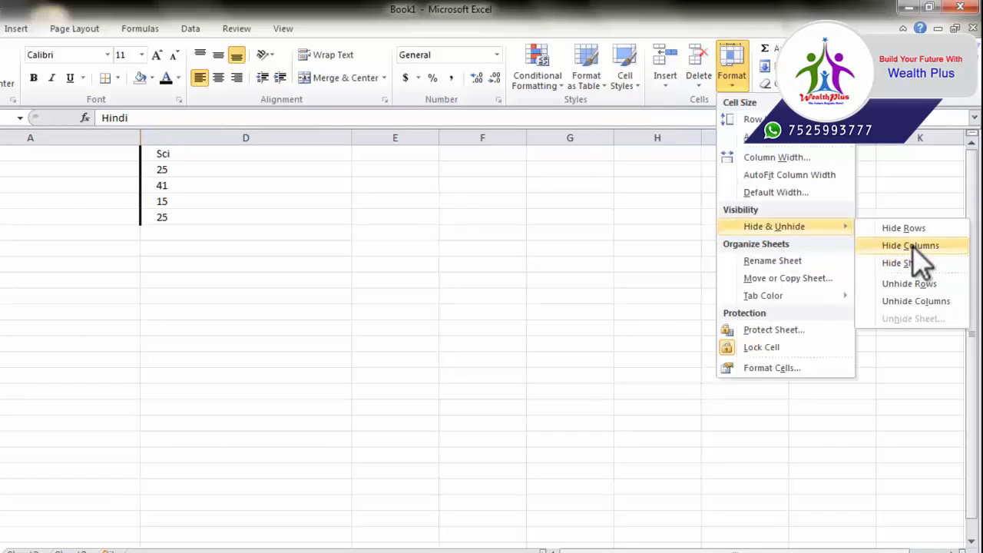
left_click(916, 301)
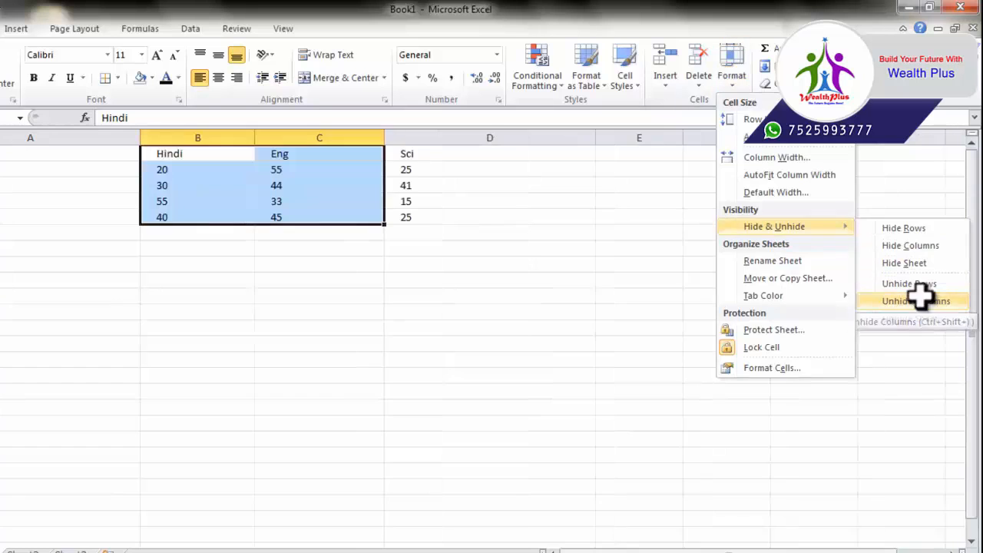
Hide the Sheet1 marks sheet, leaving the empty Sheet2 showing
left_click(738, 86)
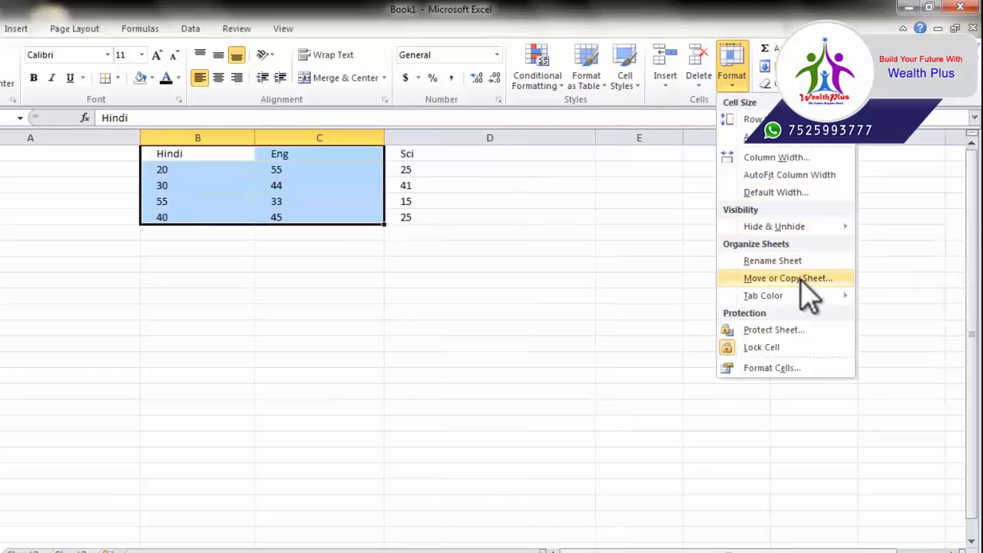
mouse_move(842, 227)
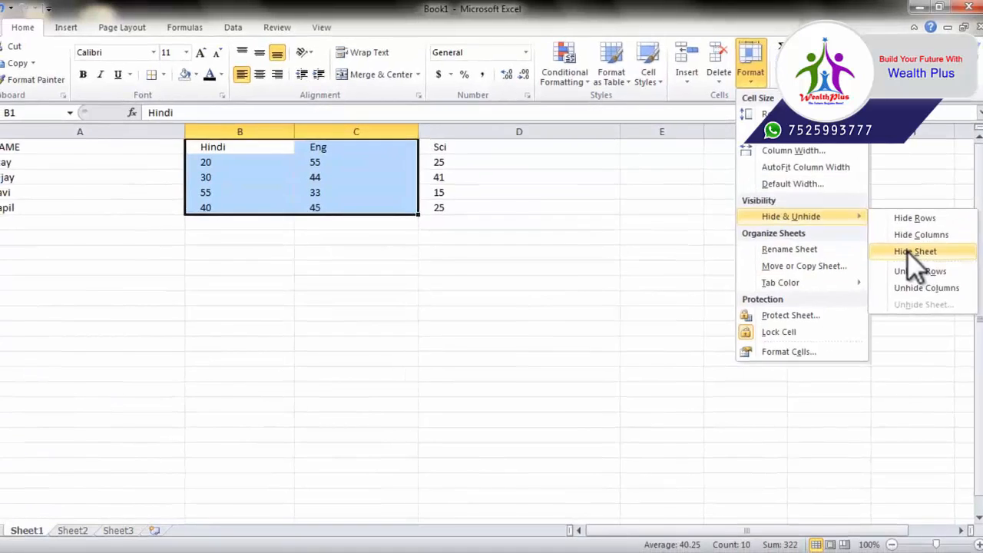
left_click(904, 263)
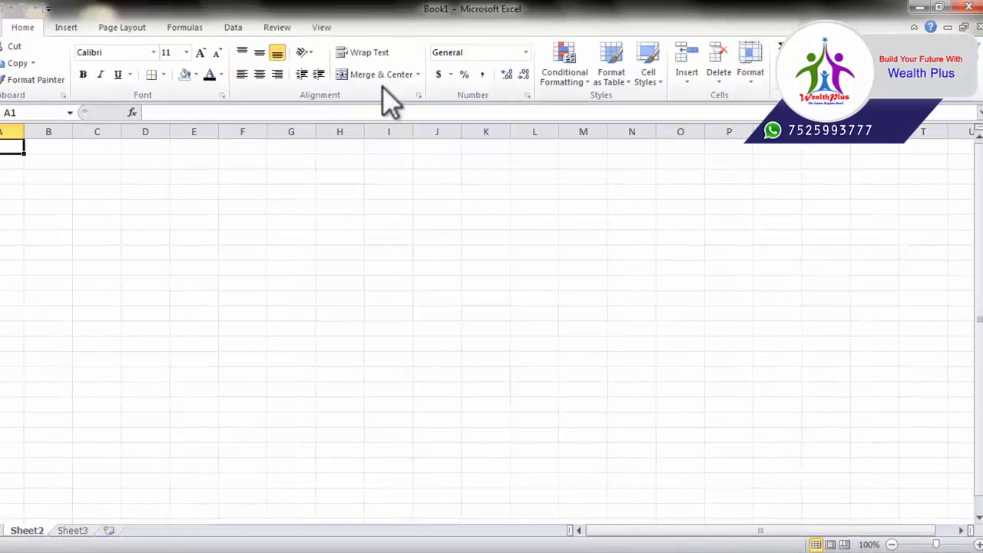
left_click(47, 522)
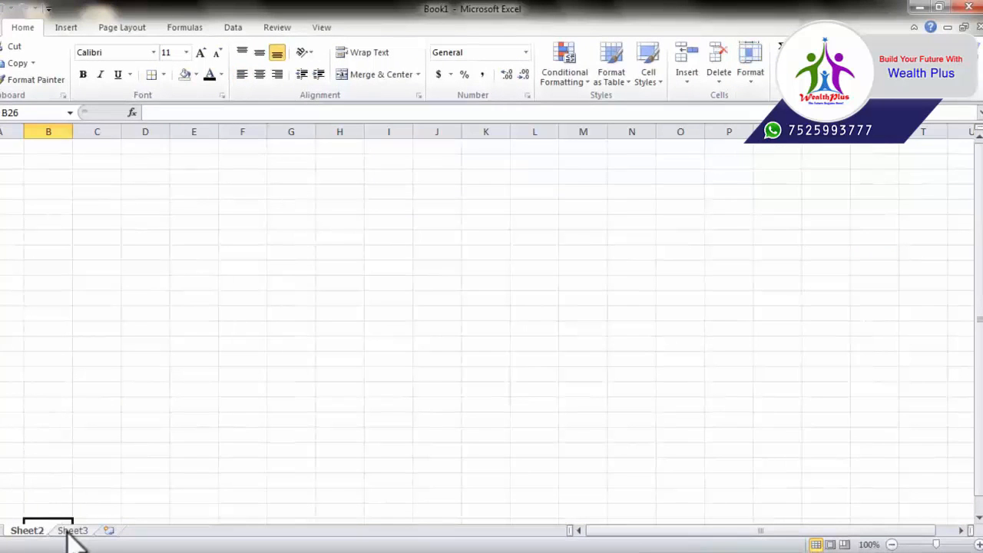
Unhide Sheet1 by choosing it in the Unhide Sheet list and confirming
left_click(751, 77)
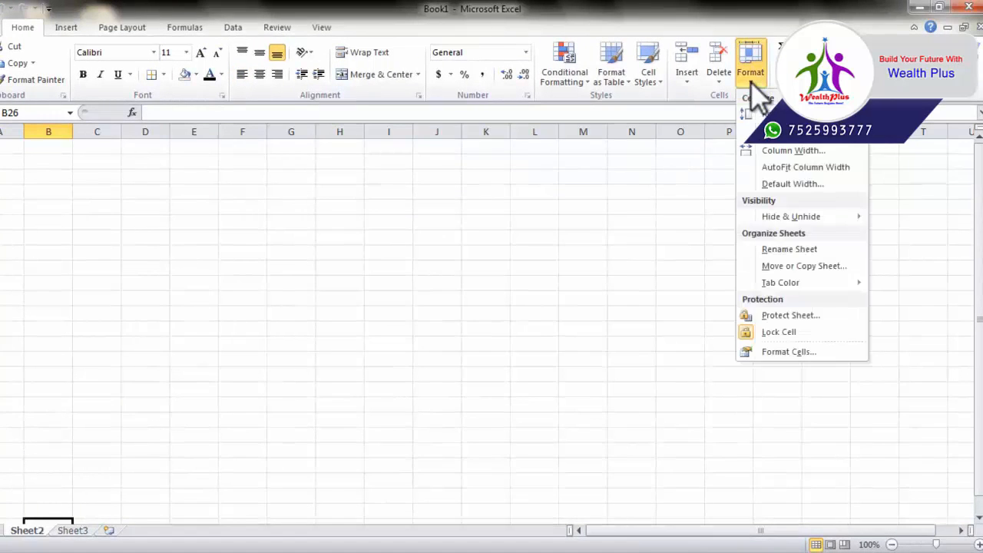
mouse_move(839, 218)
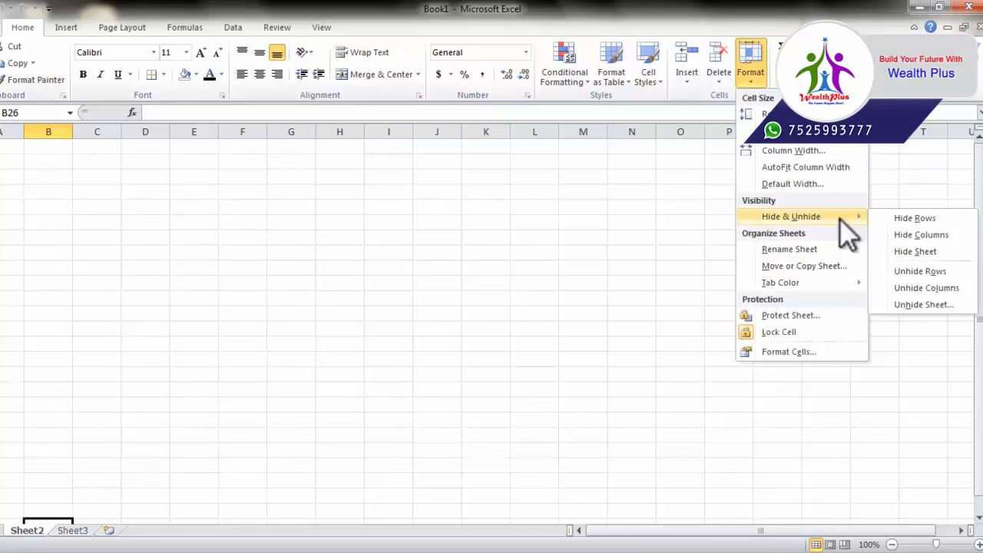
left_click(907, 304)
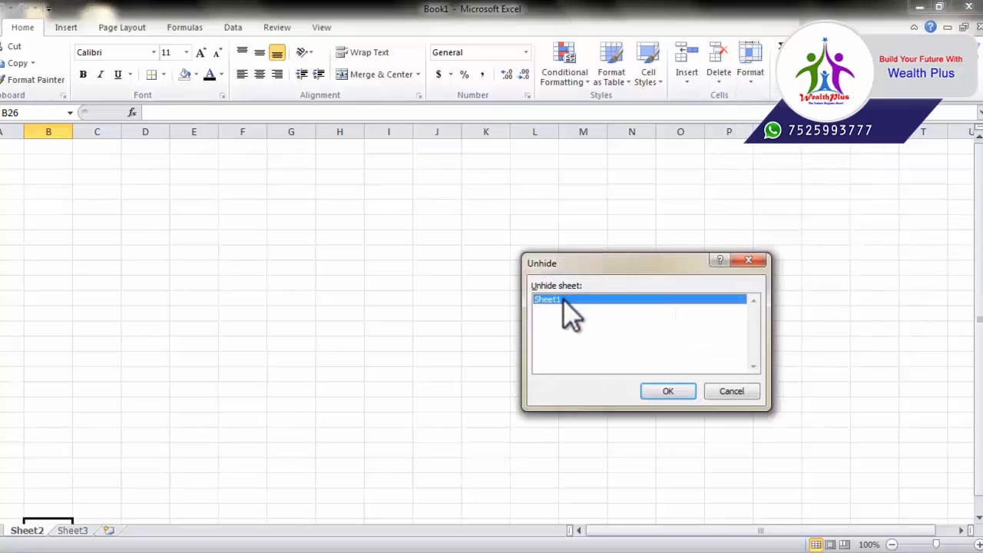
left_click(667, 392)
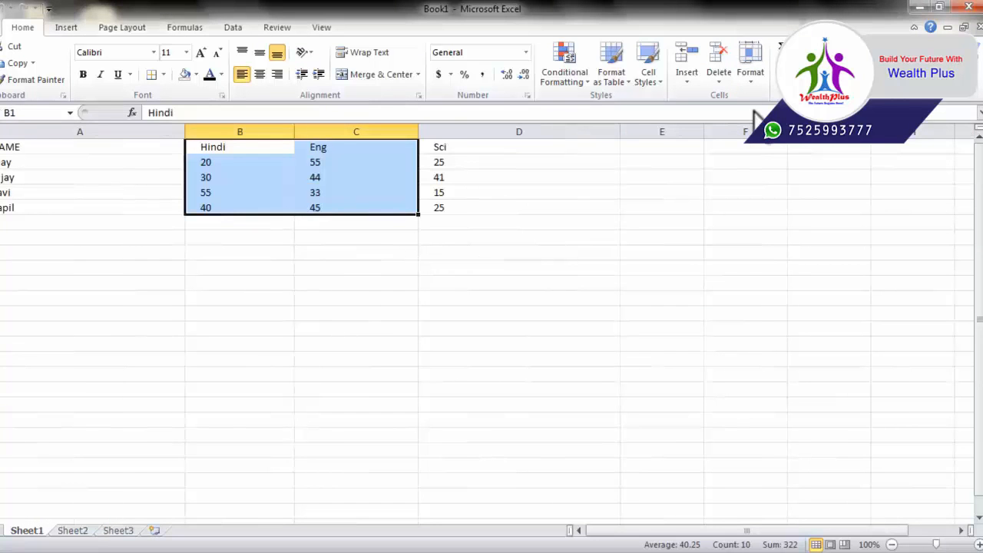
left_click(753, 77)
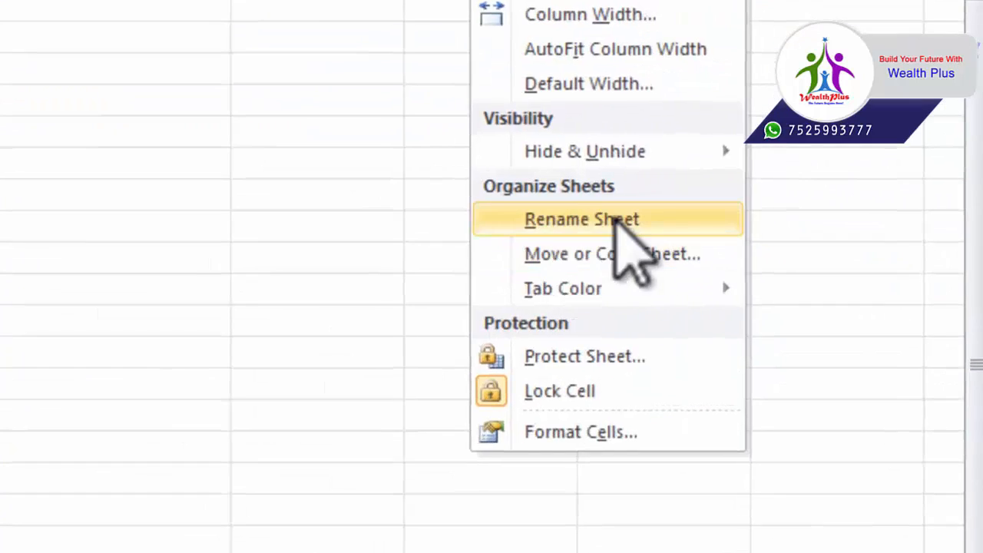
Rename the Sheet1 tab to 'class 5th data'
left_click(741, 240)
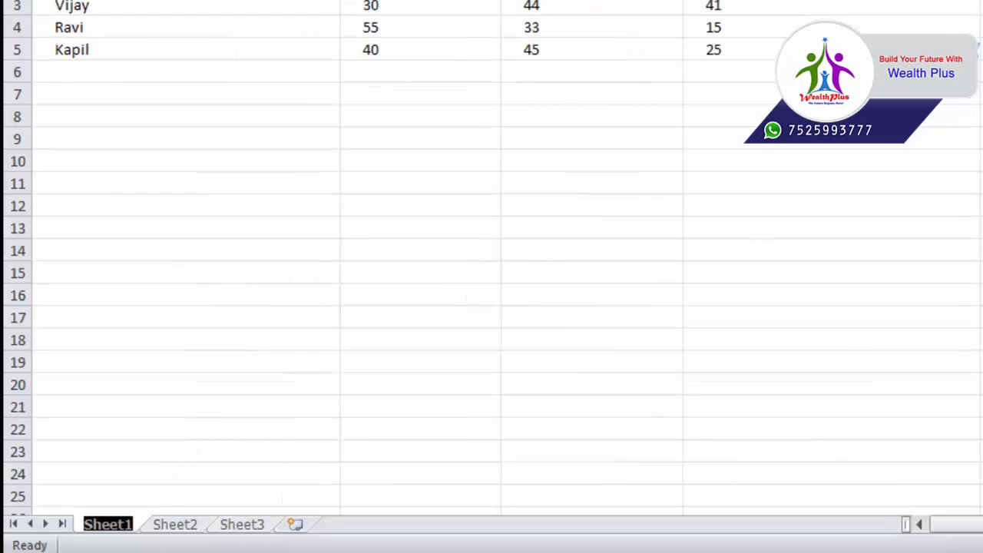
type("class")
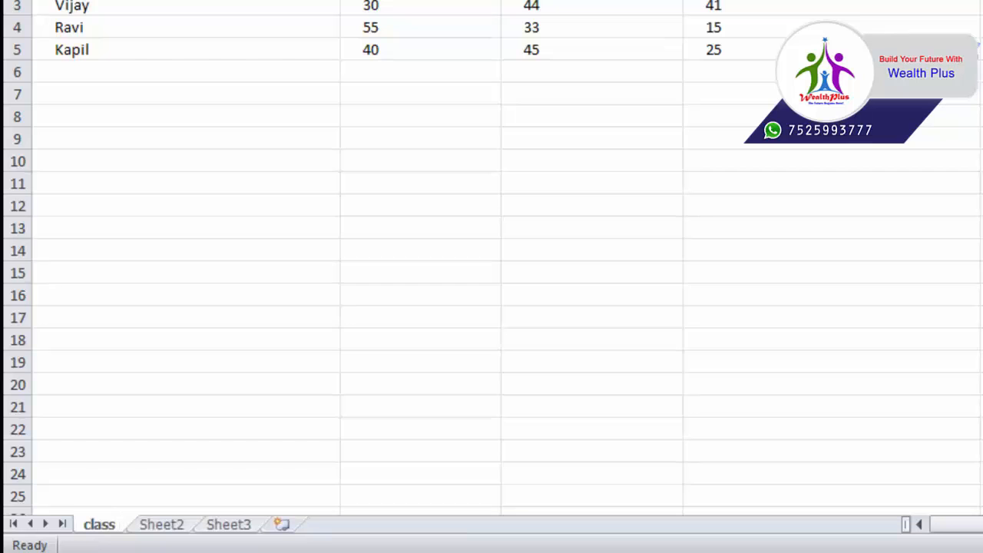
type(" 5th data")
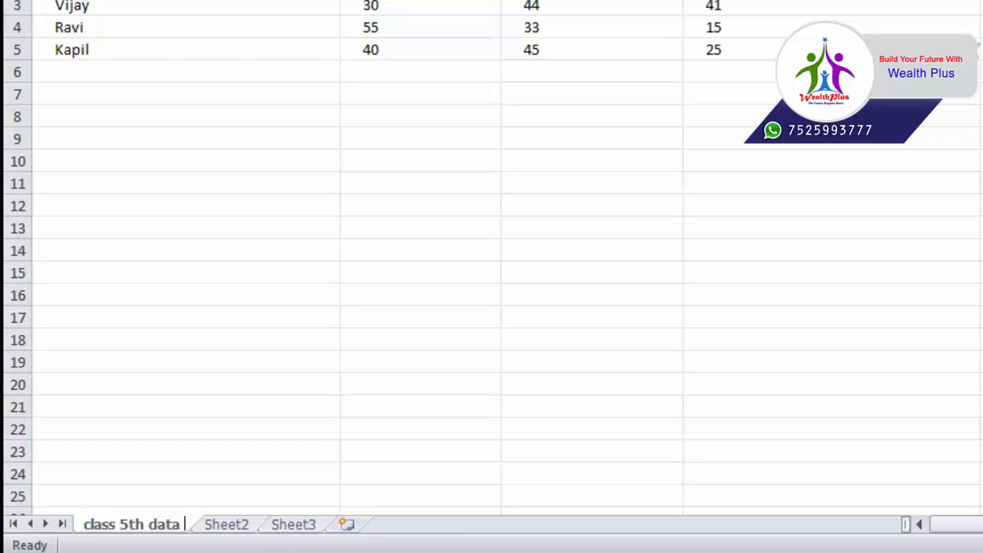
key("Return")
left_click(917, 206)
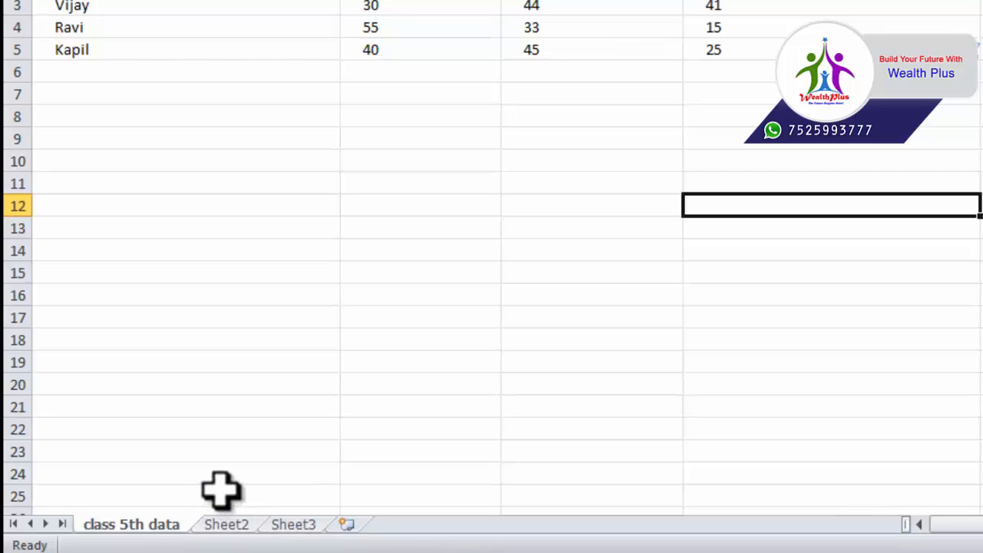
left_click(266, 228)
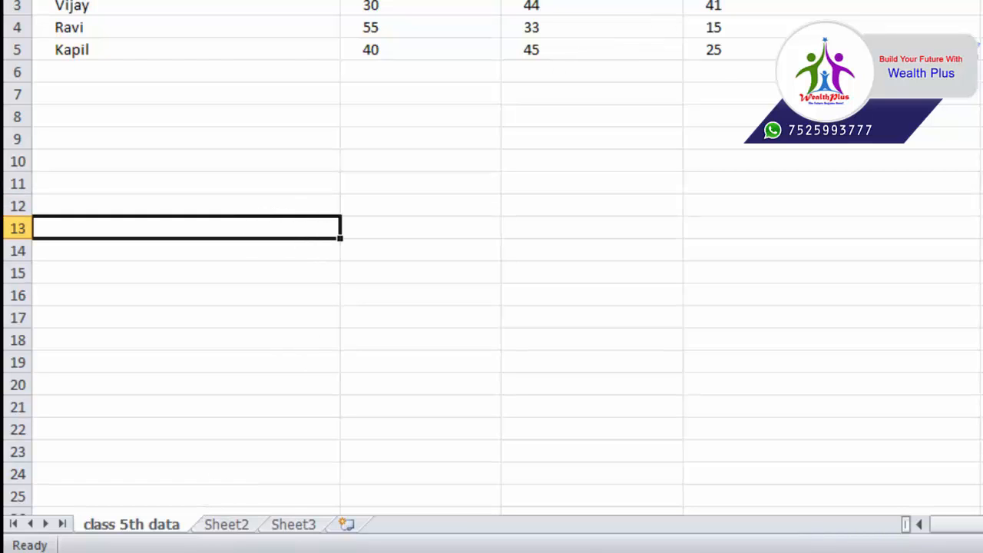
left_click(629, 75)
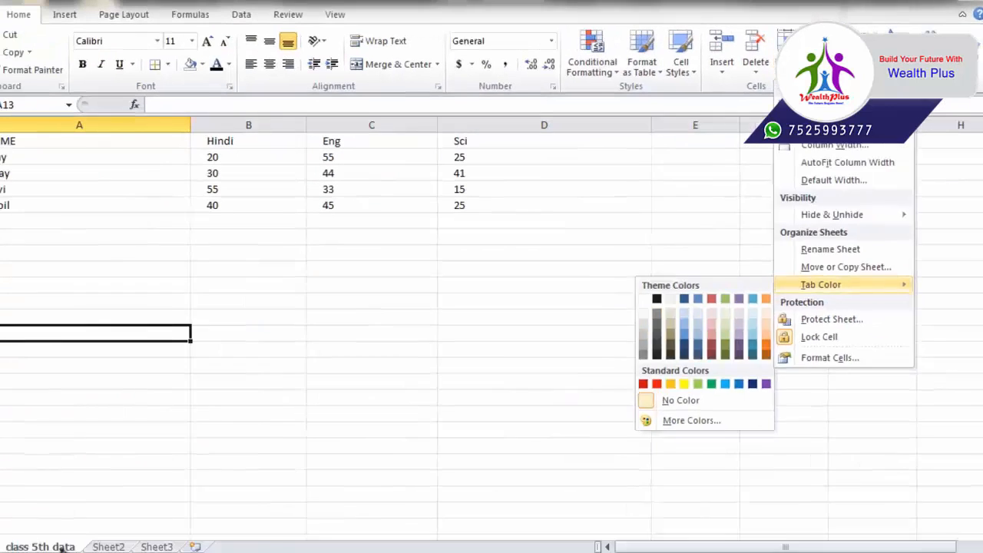
Create a copy of the class 5th data sheet with Move or Copy
left_click(273, 389)
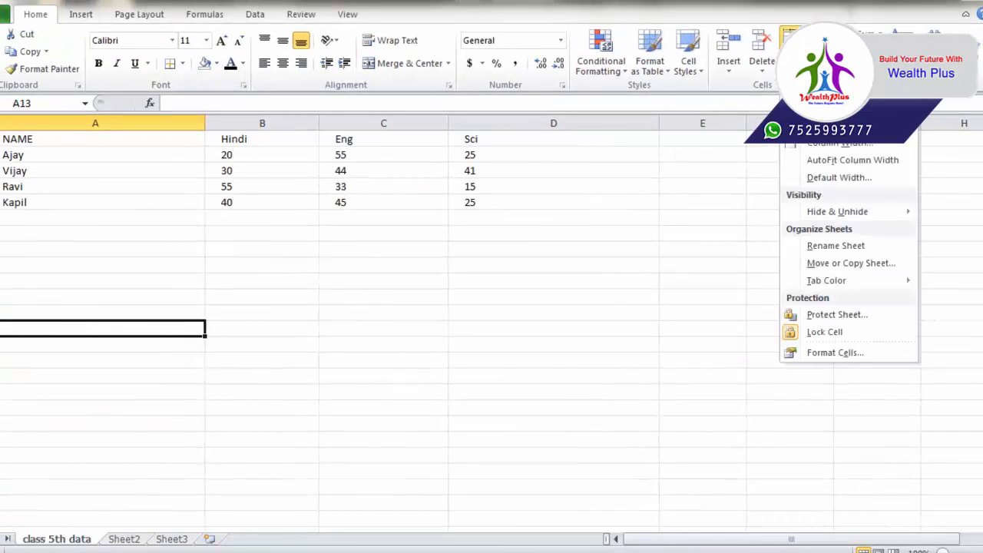
left_click(832, 264)
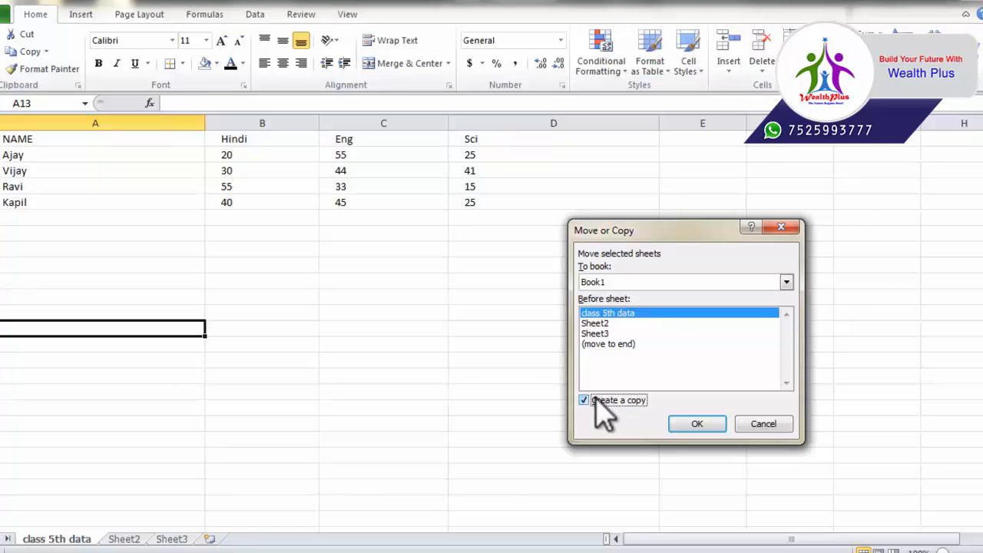
left_click(697, 425)
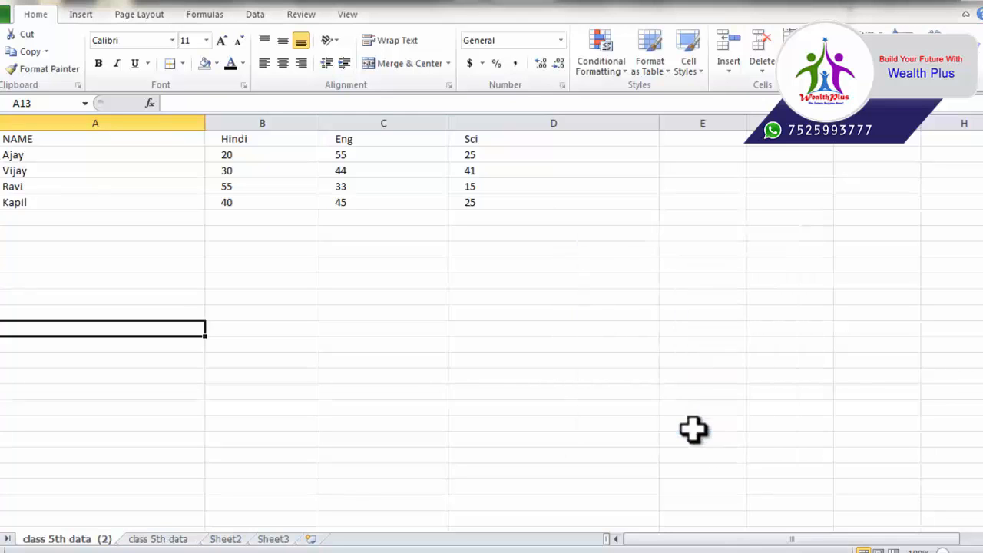
Delete the duplicate 'class 5th data (2)' sheet and confirm the deletion
left_click(160, 539)
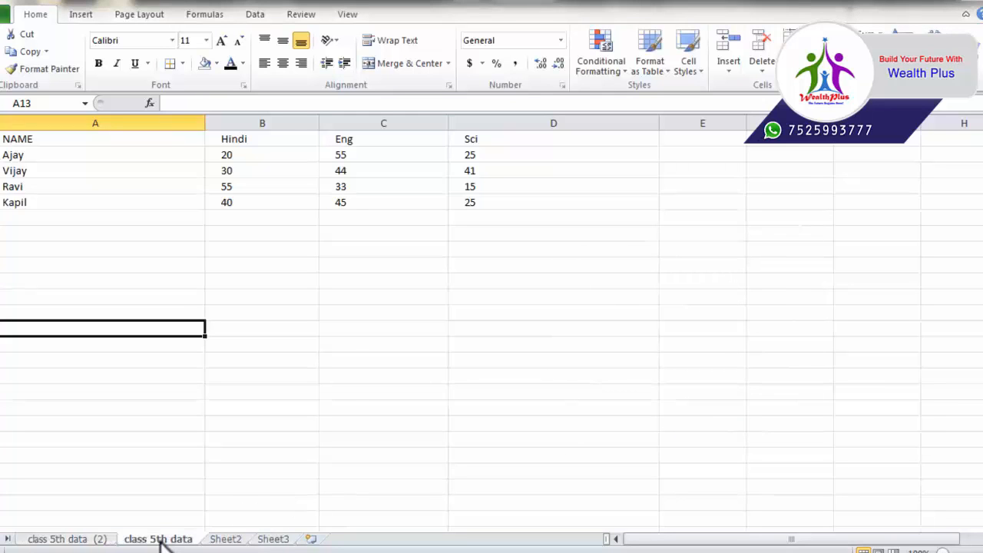
left_click(68, 539)
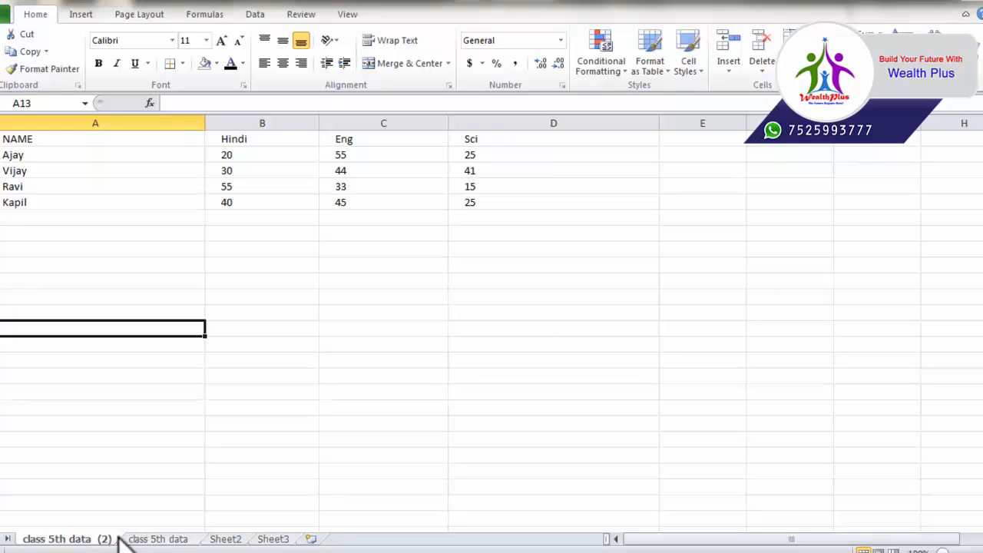
left_click(151, 540)
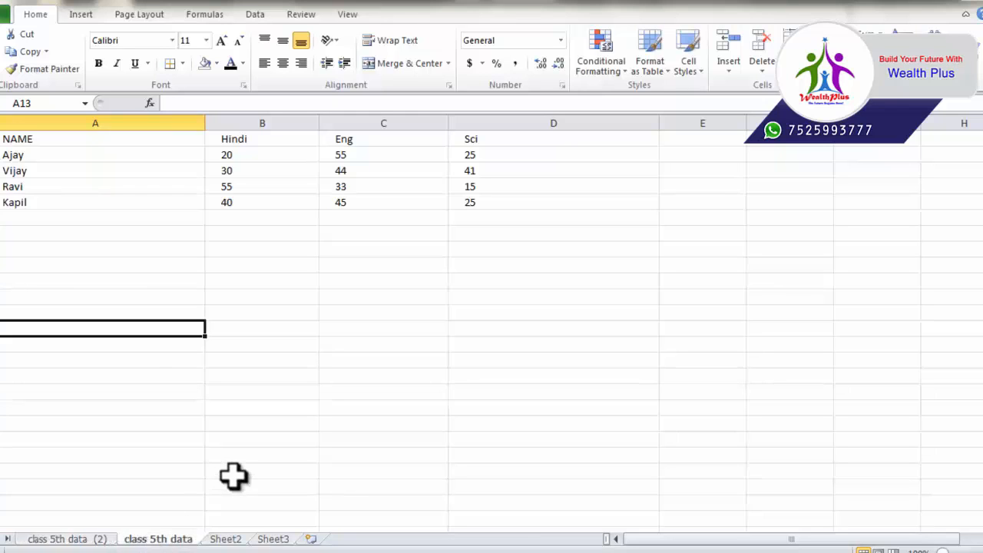
left_click(91, 540)
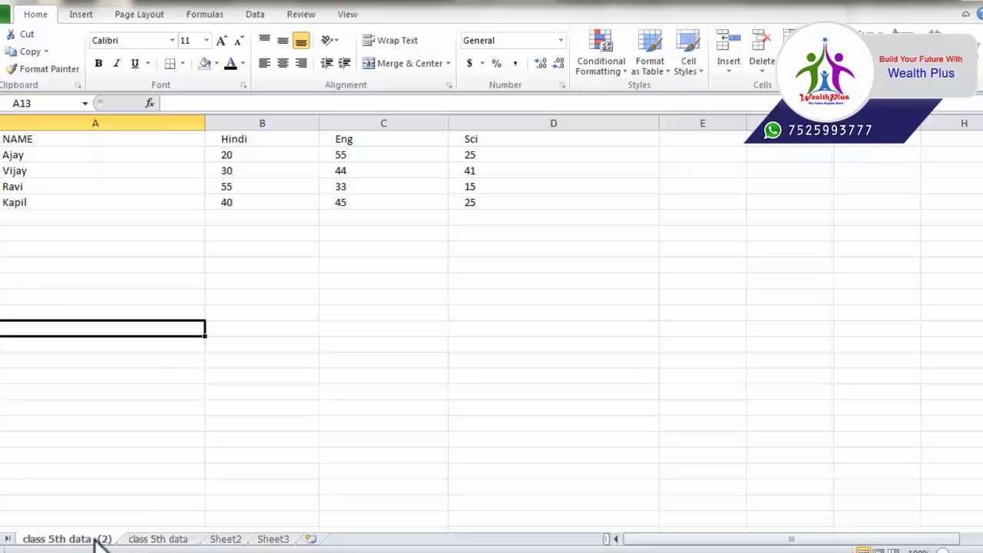
left_click(763, 71)
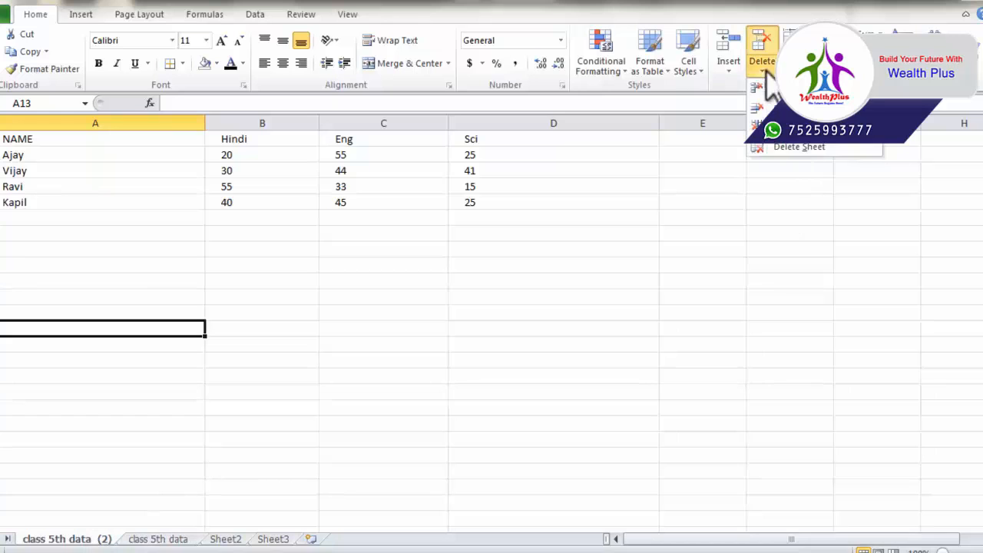
left_click(791, 146)
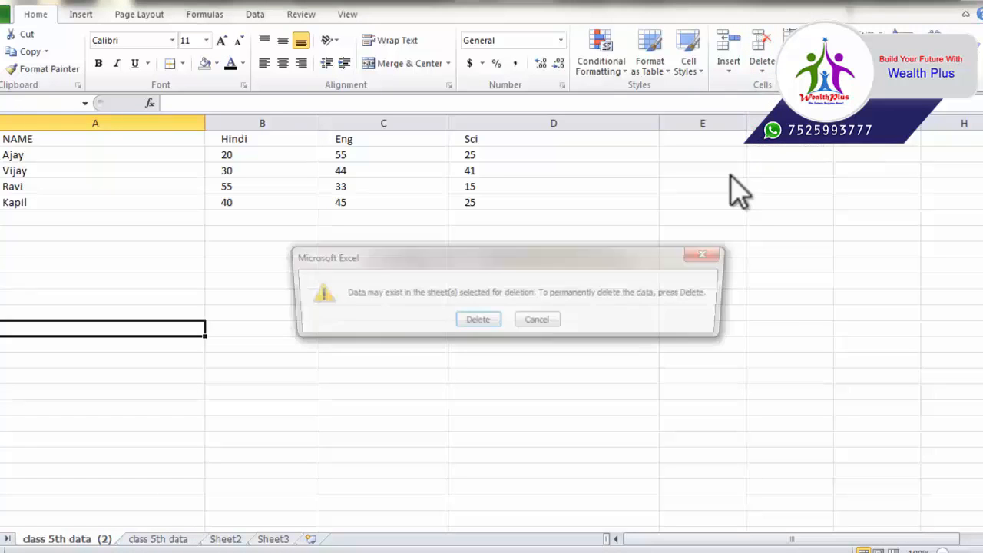
left_click(476, 322)
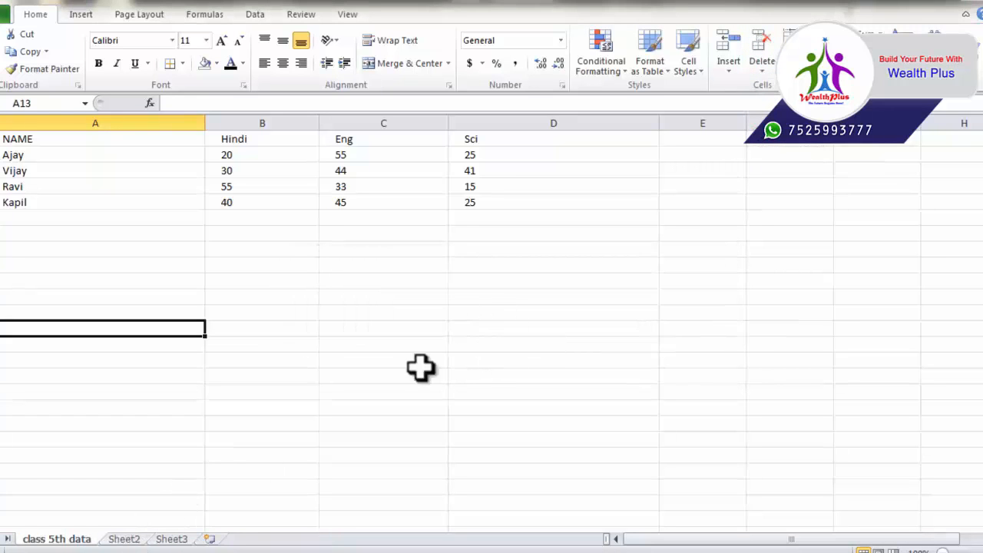
Move the class 5th data sheet to '(move to end)', after Sheet2 and Sheet3
left_click(795, 61)
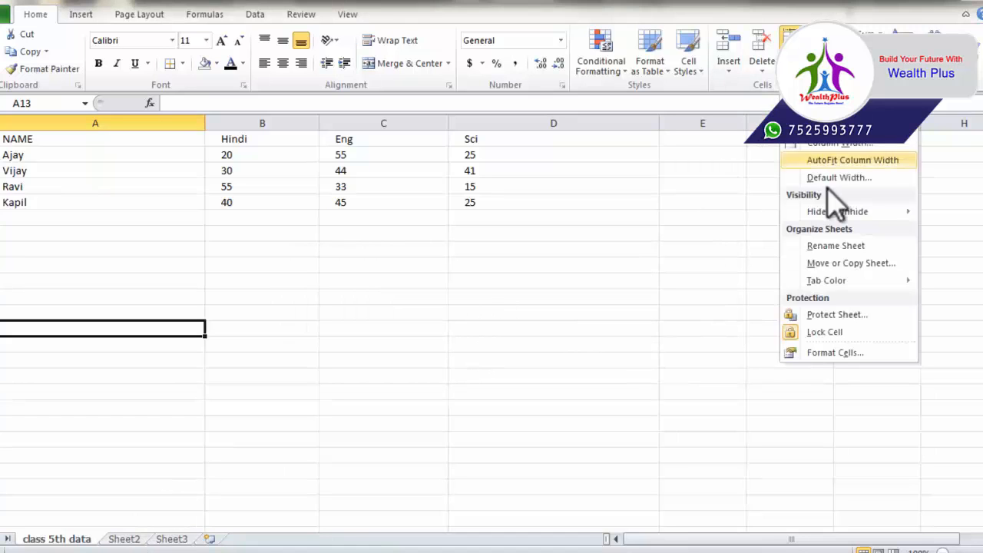
left_click(850, 263)
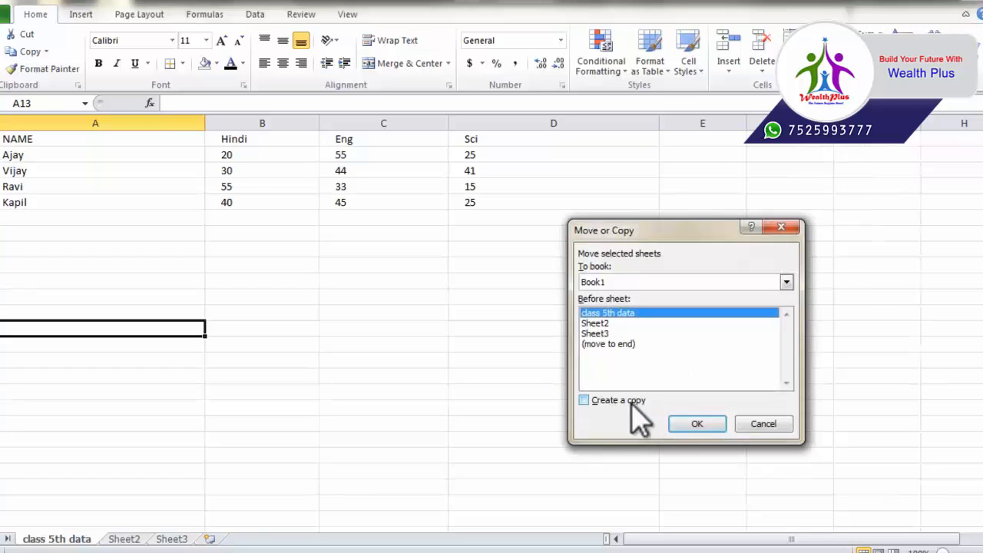
left_click(611, 343)
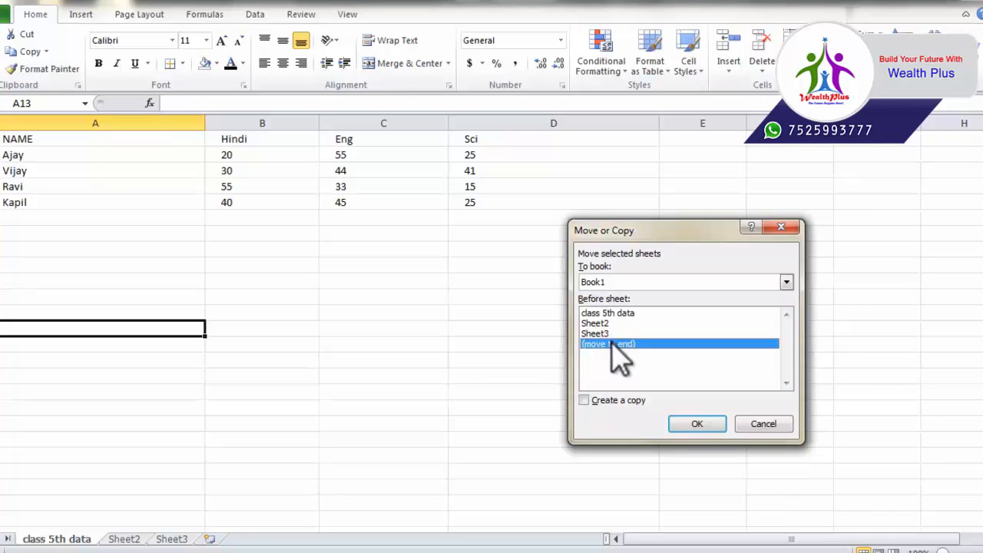
left_click(697, 423)
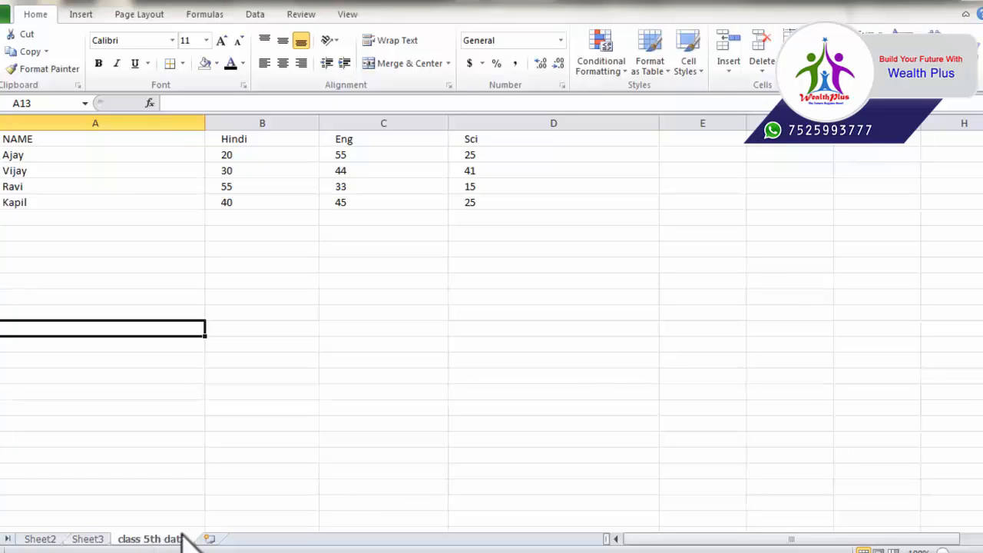
Set the class 5th data sheet's tab colour to red
left_click(795, 61)
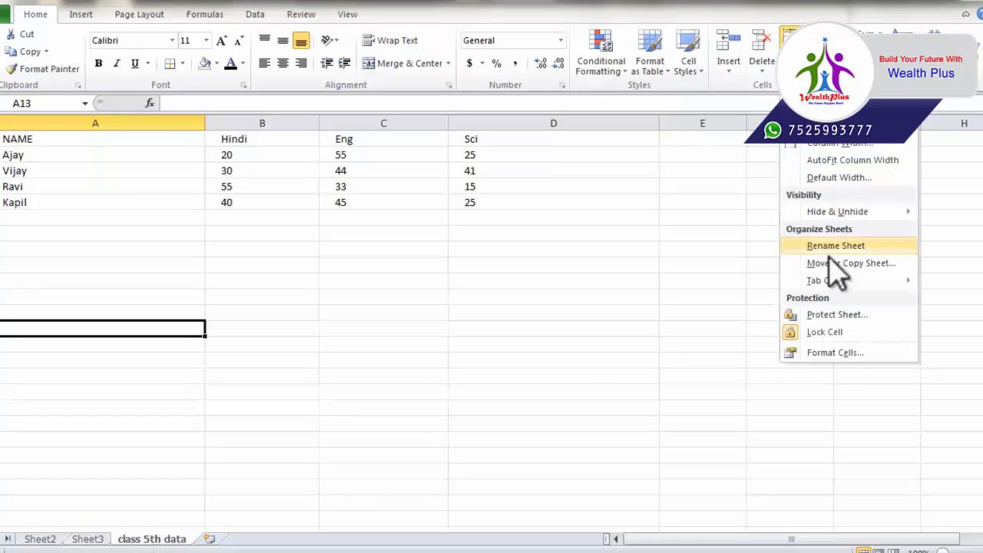
mouse_move(830, 284)
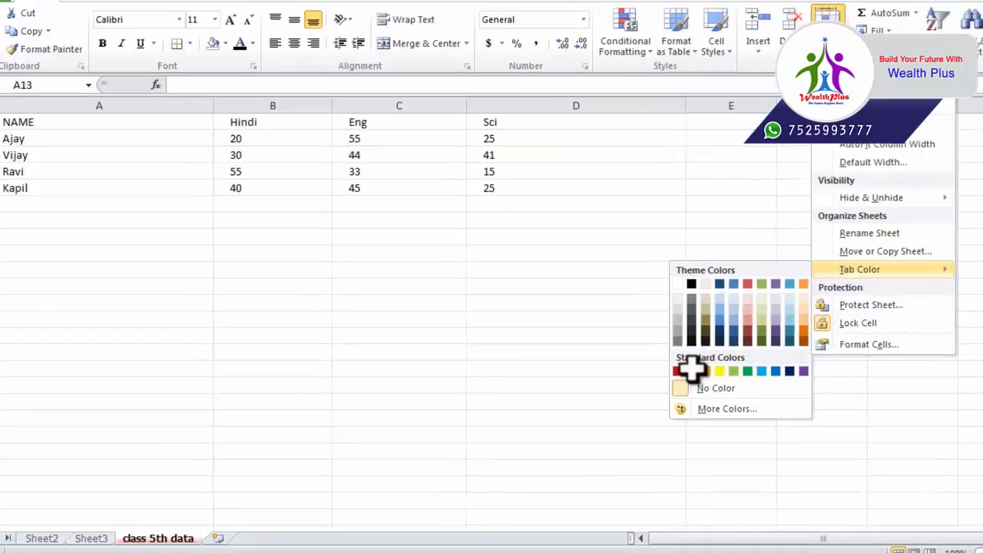
left_click(691, 371)
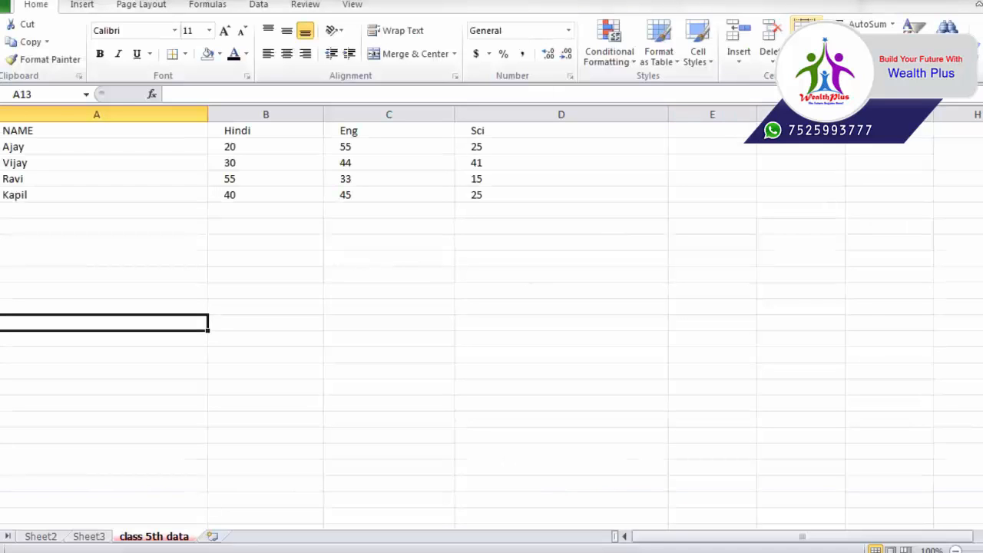
left_click(804, 38)
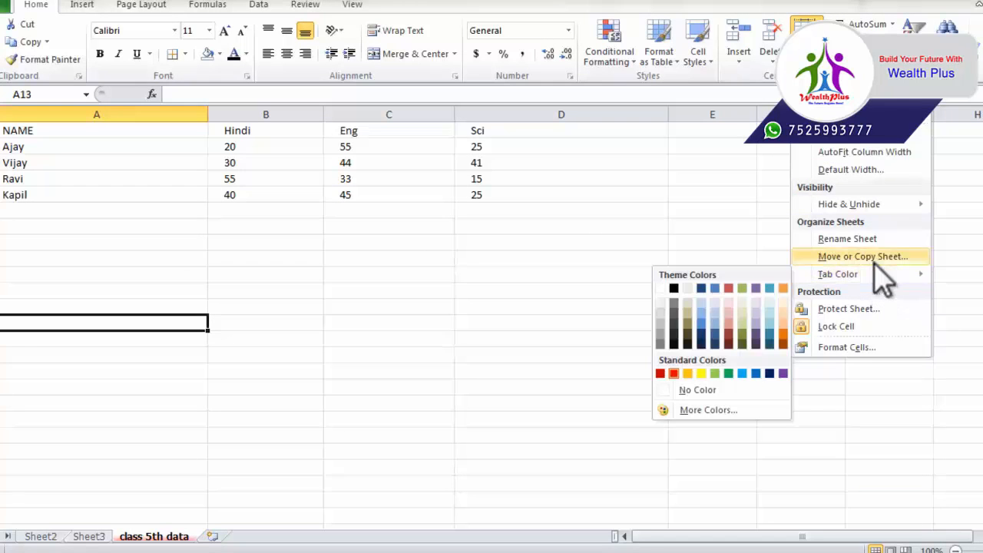
Protect the class 5th data sheet, entering a password and confirming it
left_click(848, 308)
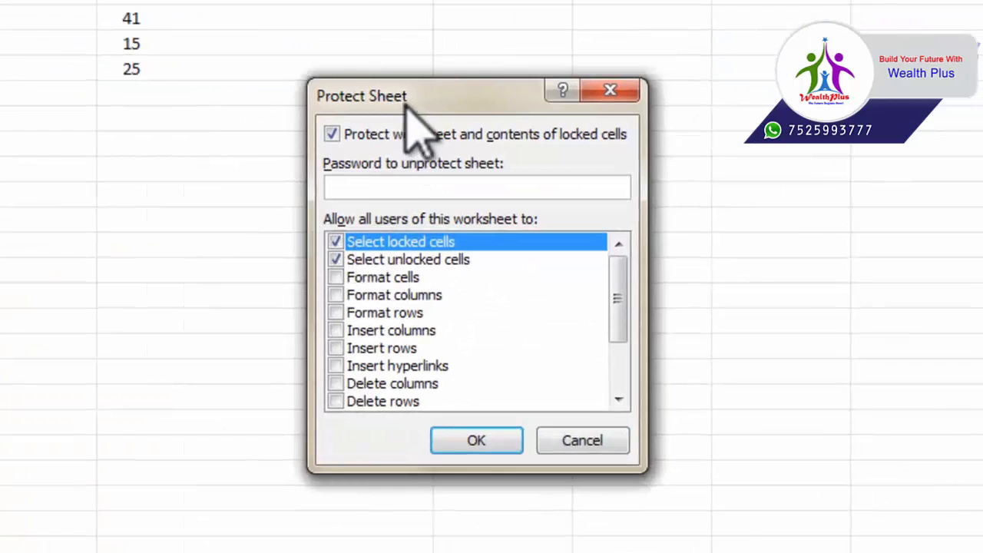
left_click_drag(405, 104, 266, 97)
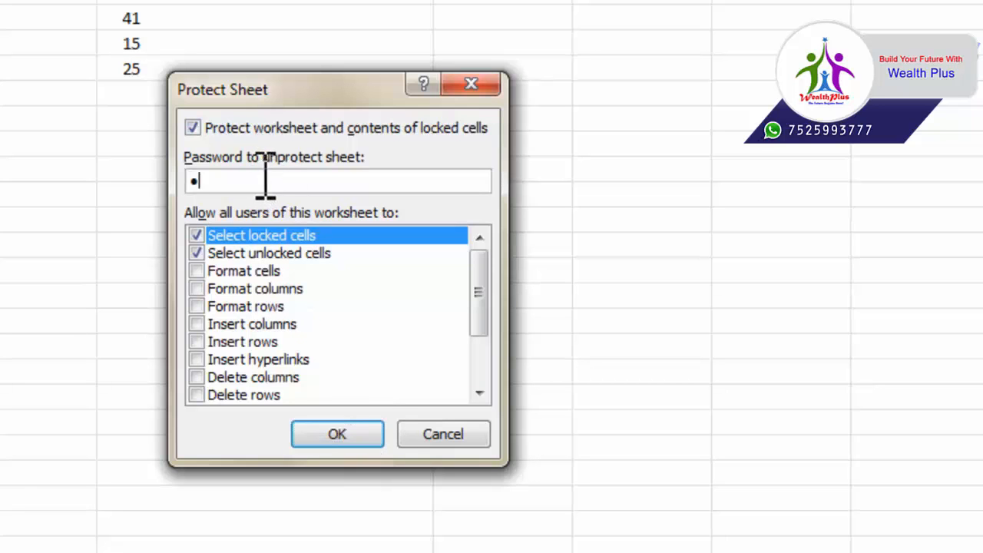
left_click(342, 431)
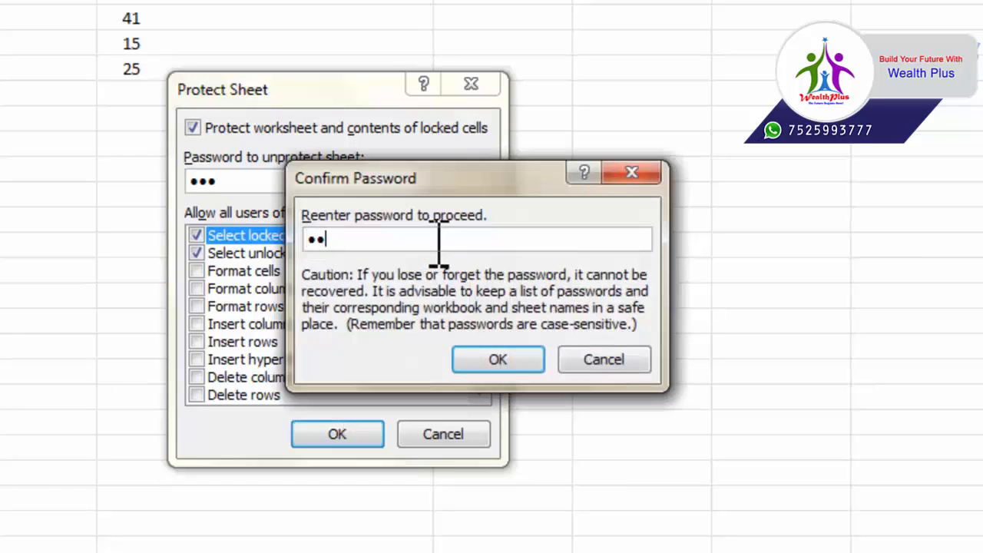
left_click(503, 360)
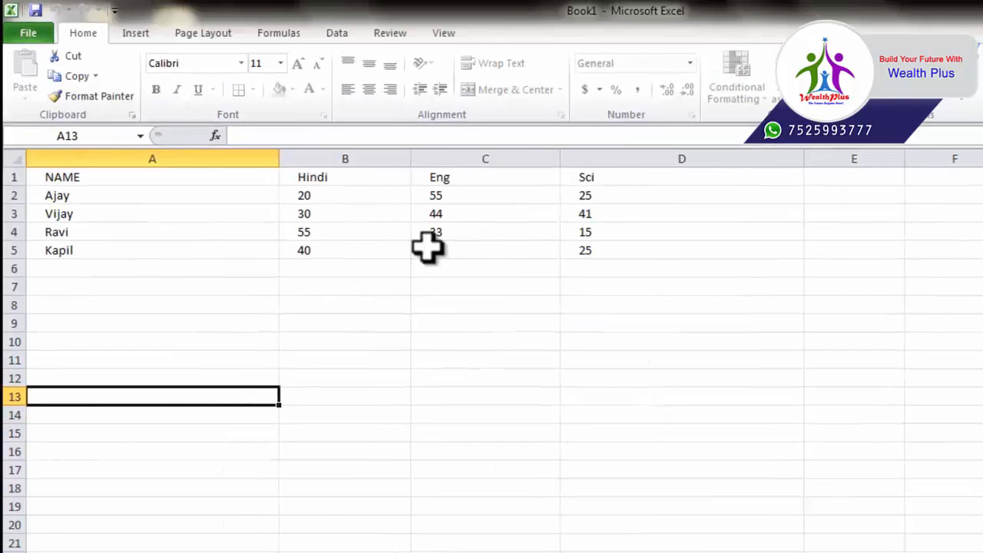
left_click(345, 230)
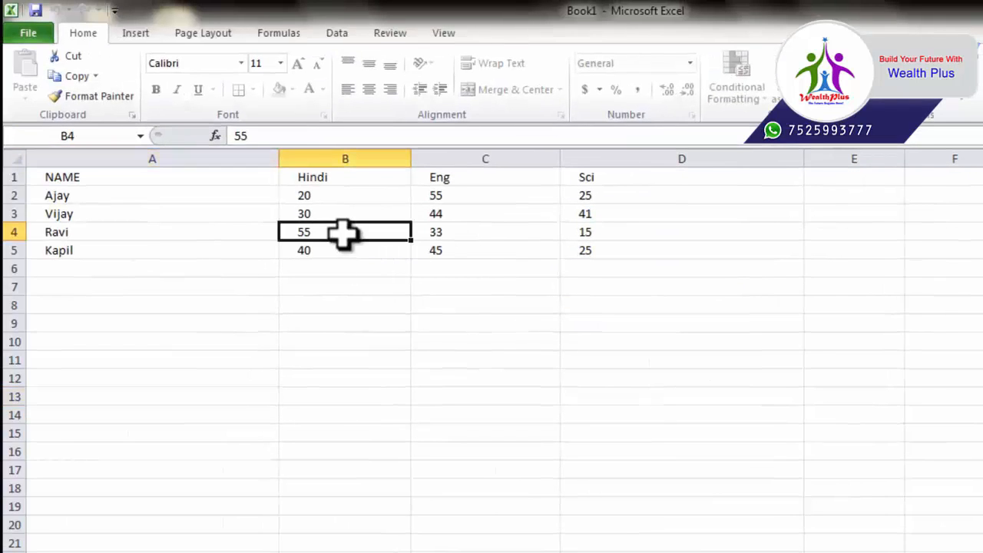
left_click_drag(345, 195, 351, 259)
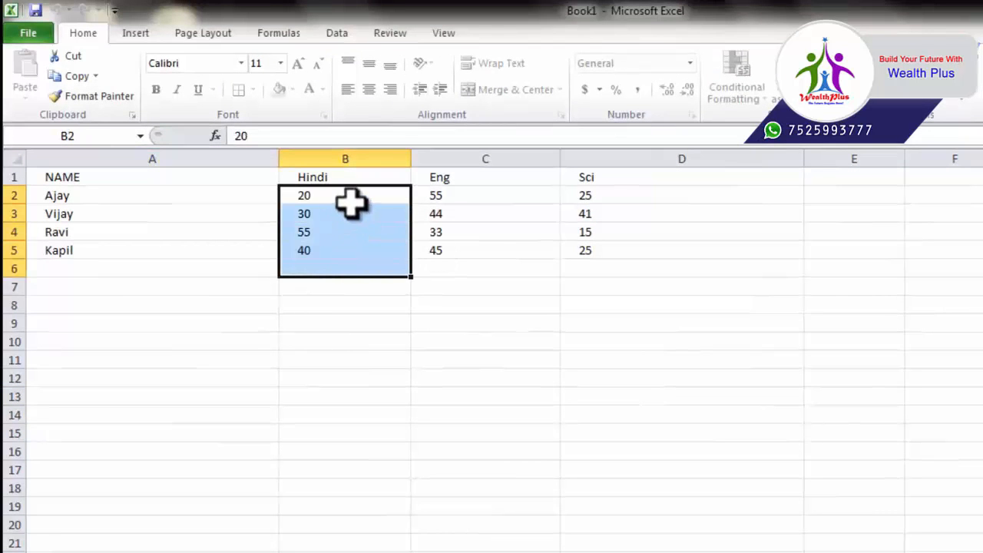
left_click_drag(351, 202, 358, 228)
left_click(564, 319)
left_click(359, 215)
key("Delete")
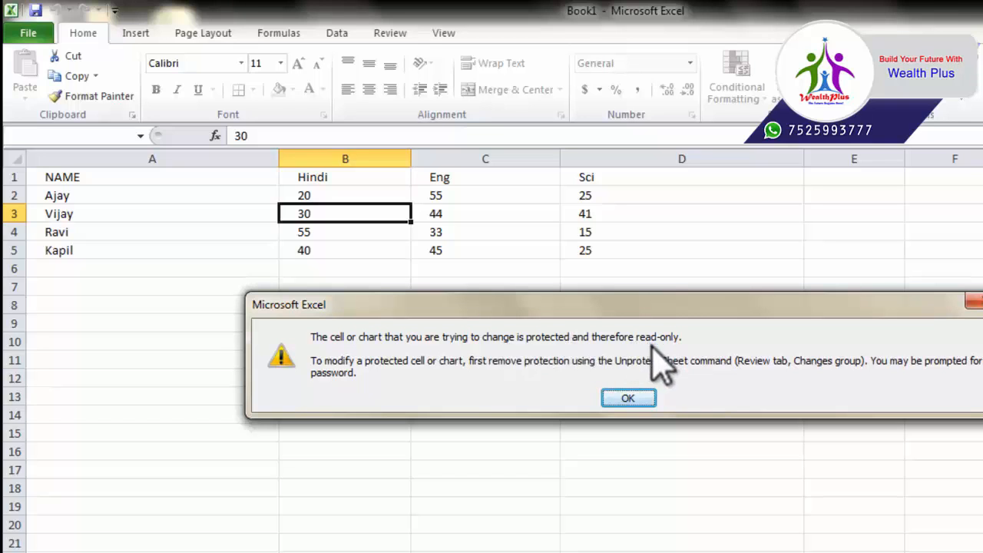
left_click(628, 398)
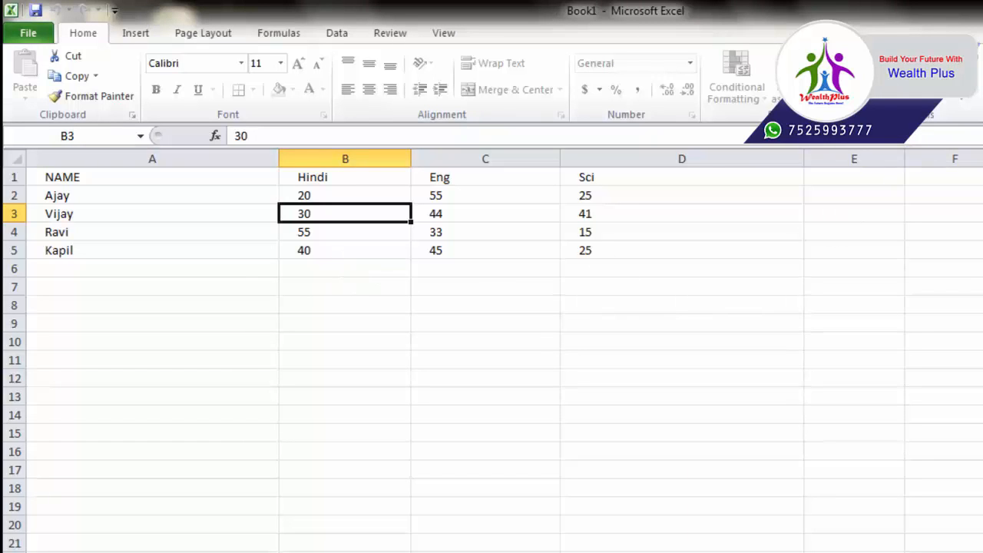
Unprotect the class 5th data sheet by entering its password
left_click(960, 81)
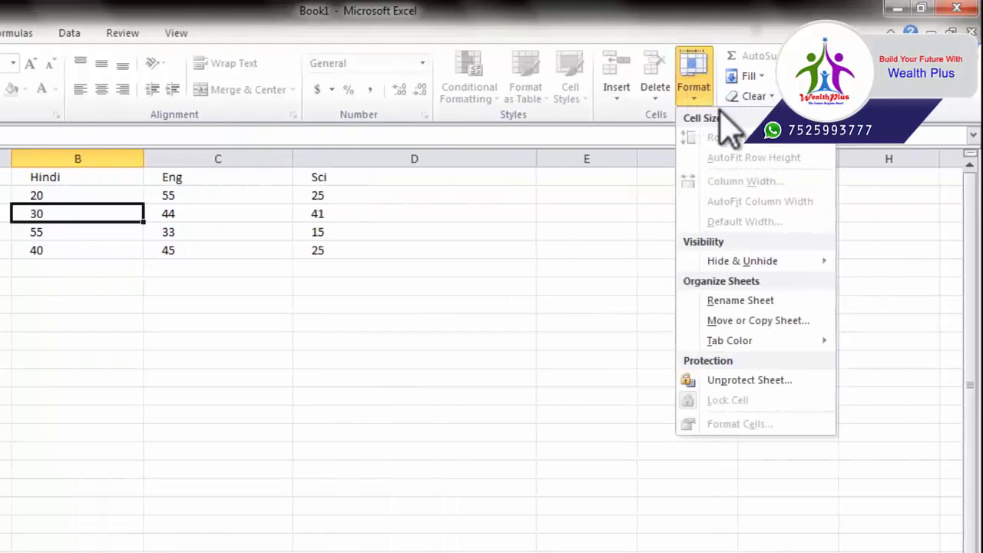
left_click(748, 380)
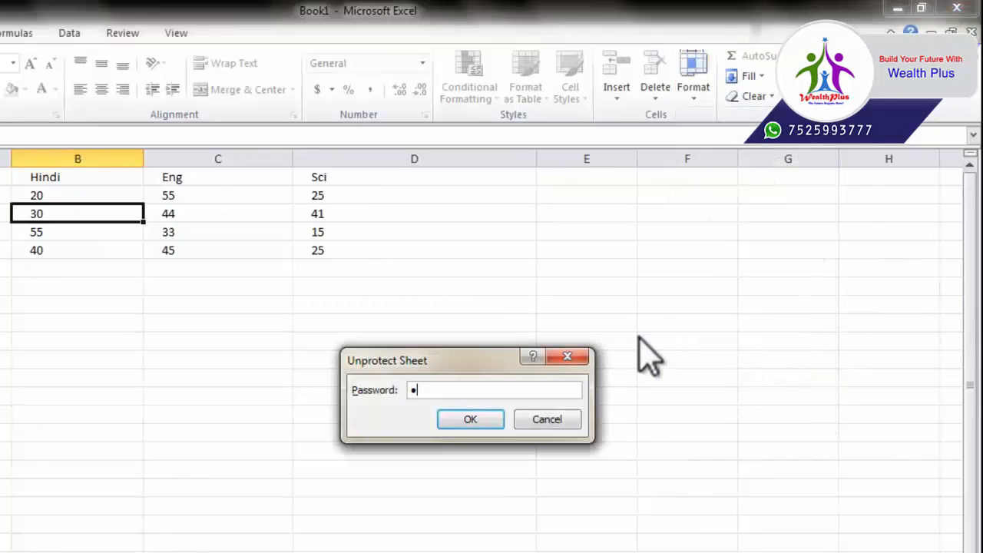
key("Return")
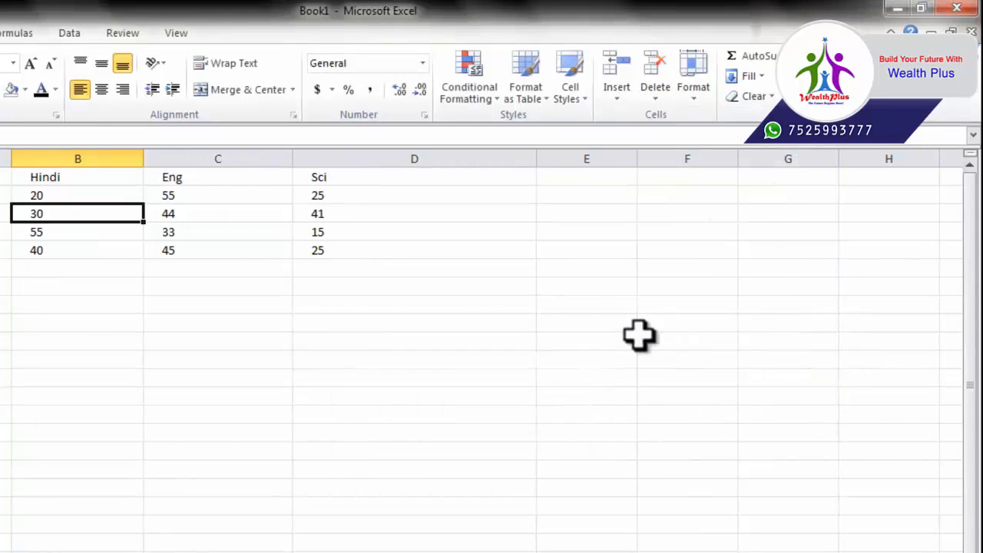
Select marks cells such as C4:C6 and D1:D5 to check they are editable
left_click(387, 382)
left_click(230, 210)
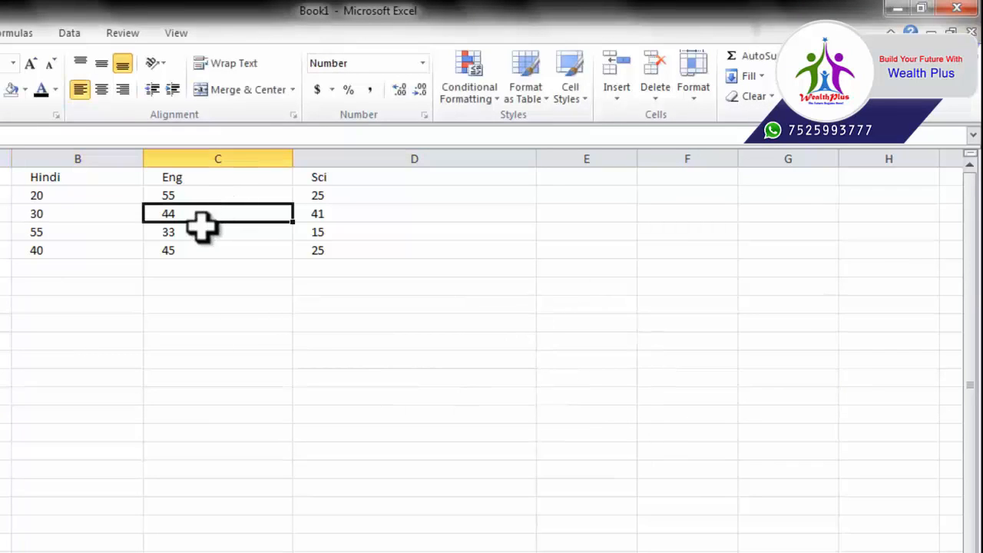
left_click_drag(201, 228, 209, 266)
left_click(384, 197)
left_click(693, 80)
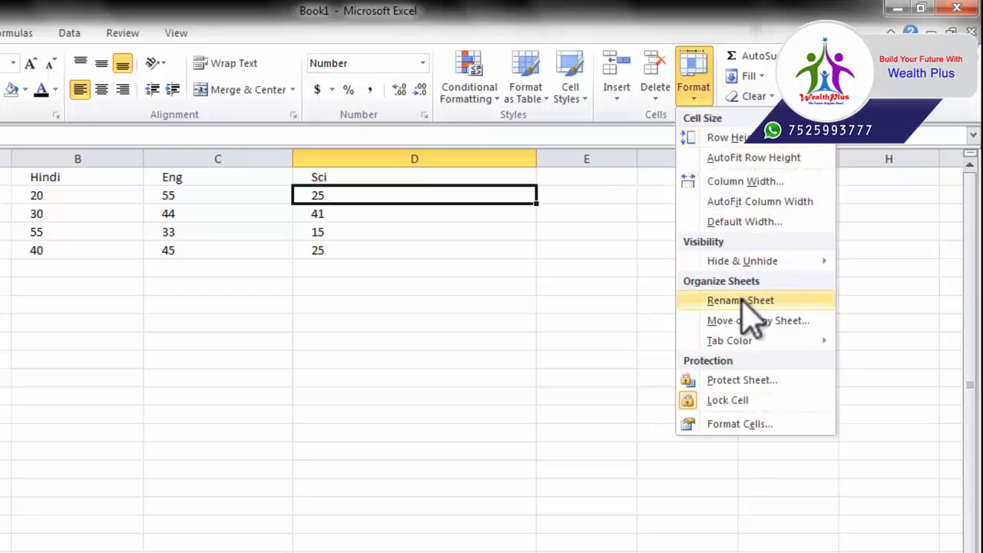
left_click(576, 338)
left_click_drag(407, 177, 423, 245)
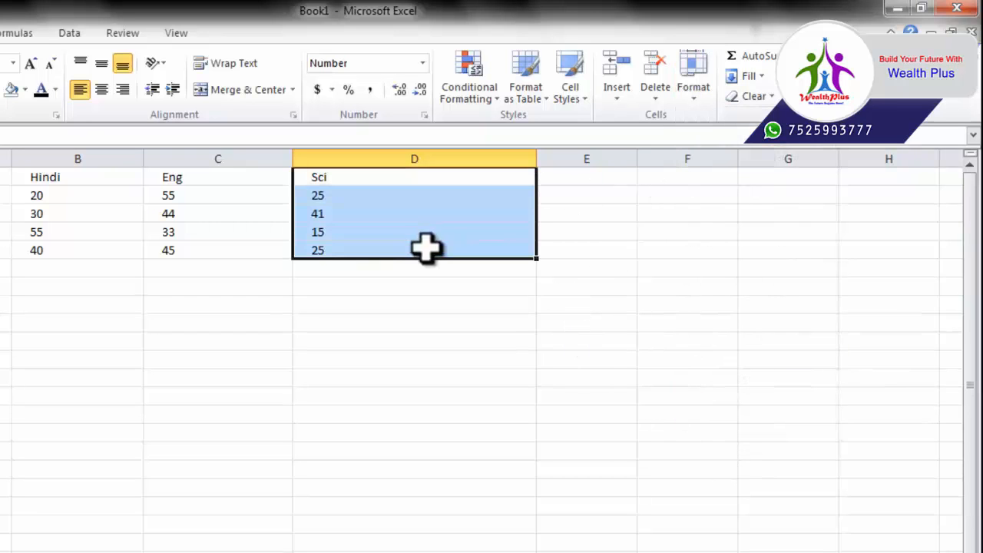